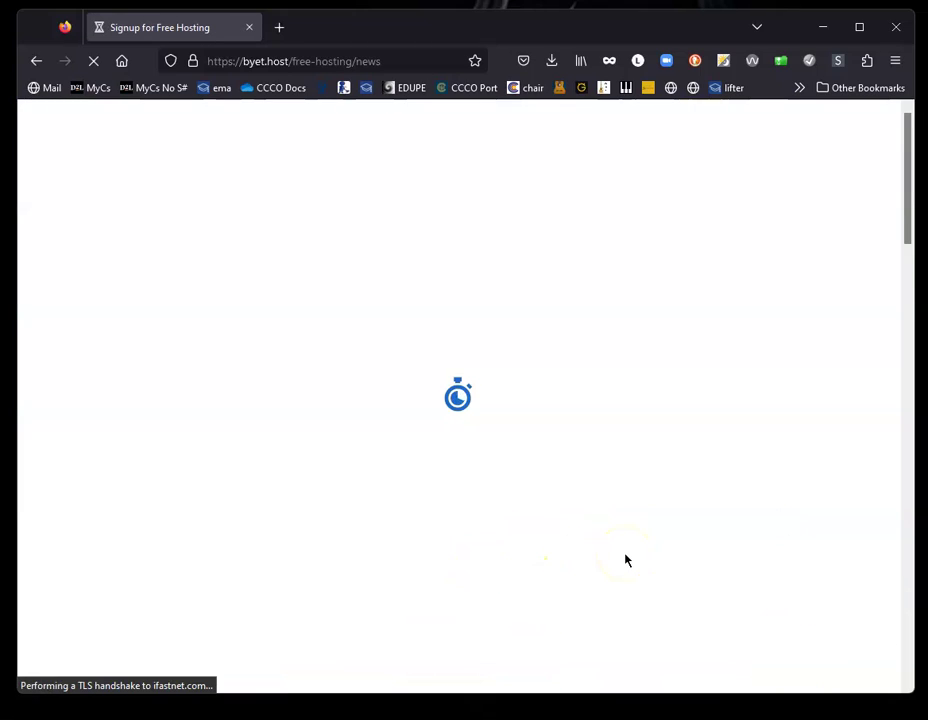
# Step: Enter fdasfasdfdasfas as the sub domain name in the free hosting signup form
pyautogui.scroll(-3, 660, 540)
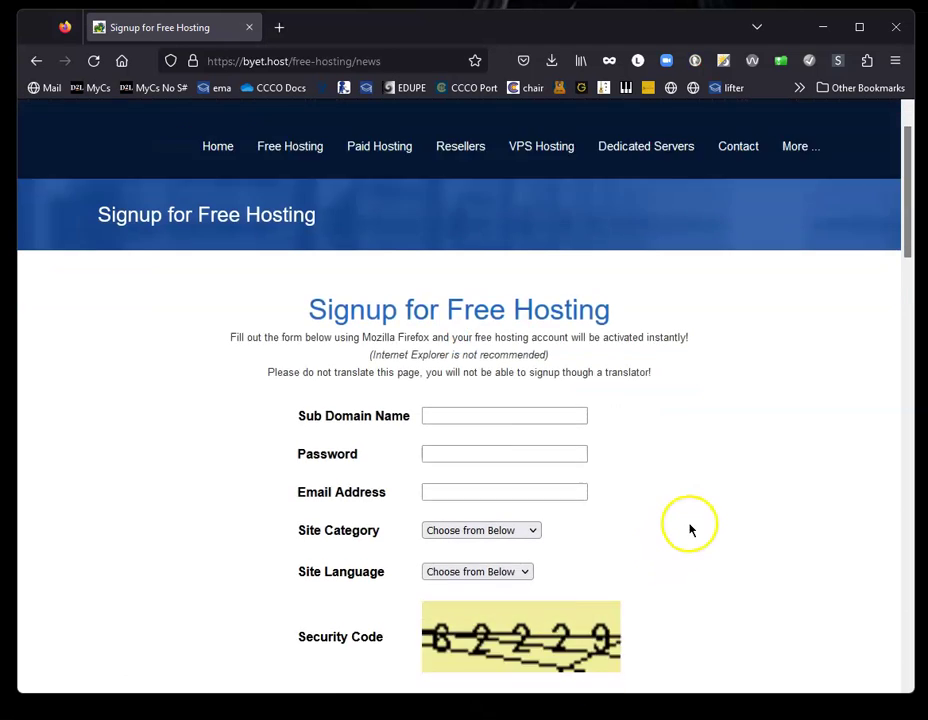
pyautogui.click(465, 309)
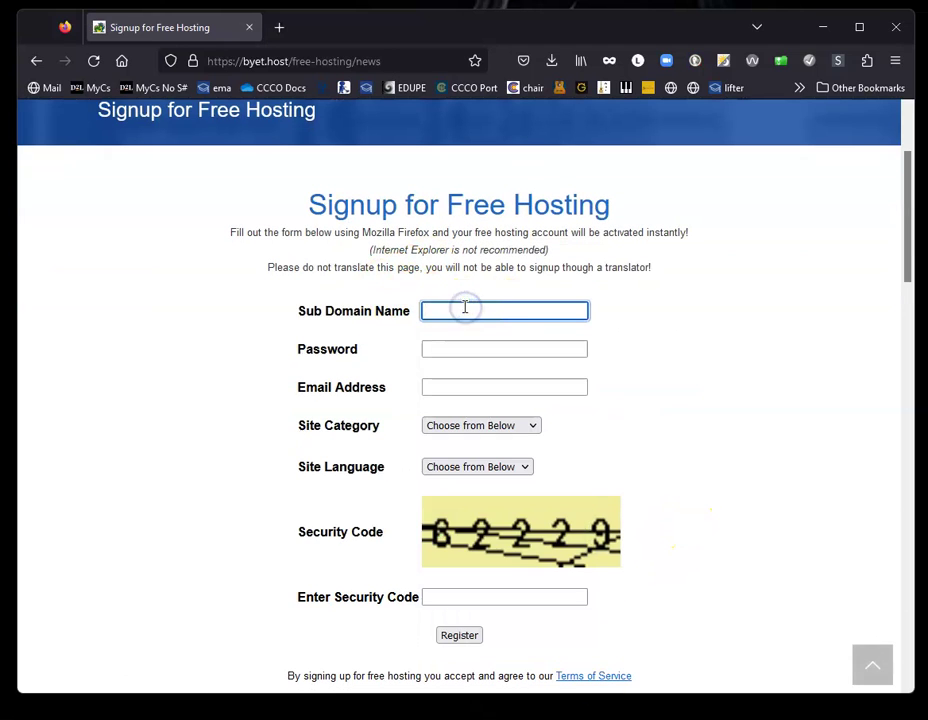
pyautogui.click(499, 309)
pyautogui.click(525, 312)
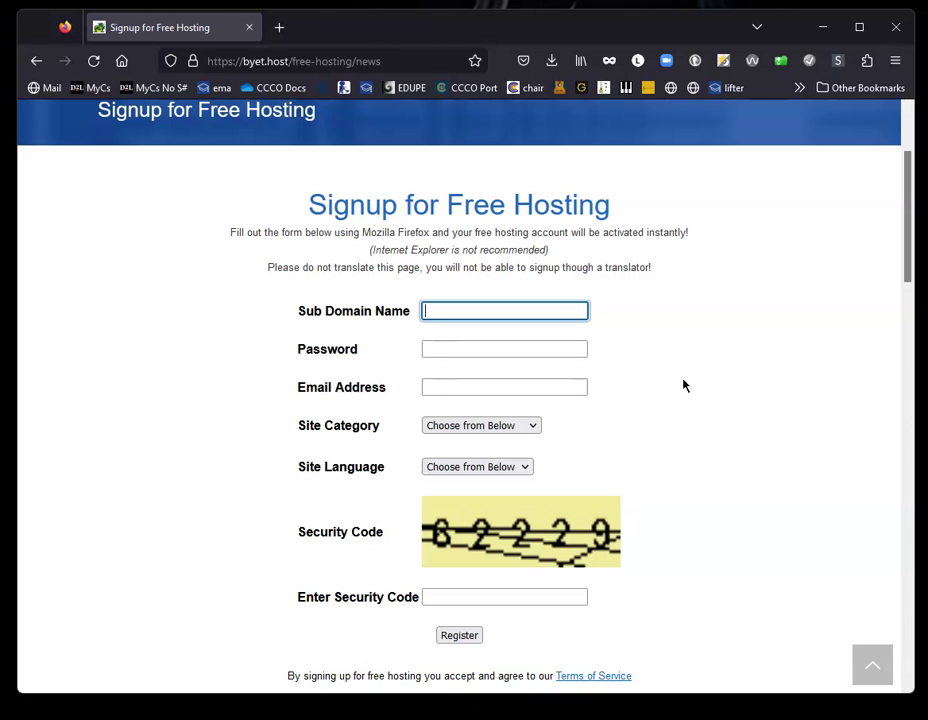
pyautogui.write('fdasfasdfdasfas')
pyautogui.click(720, 360)
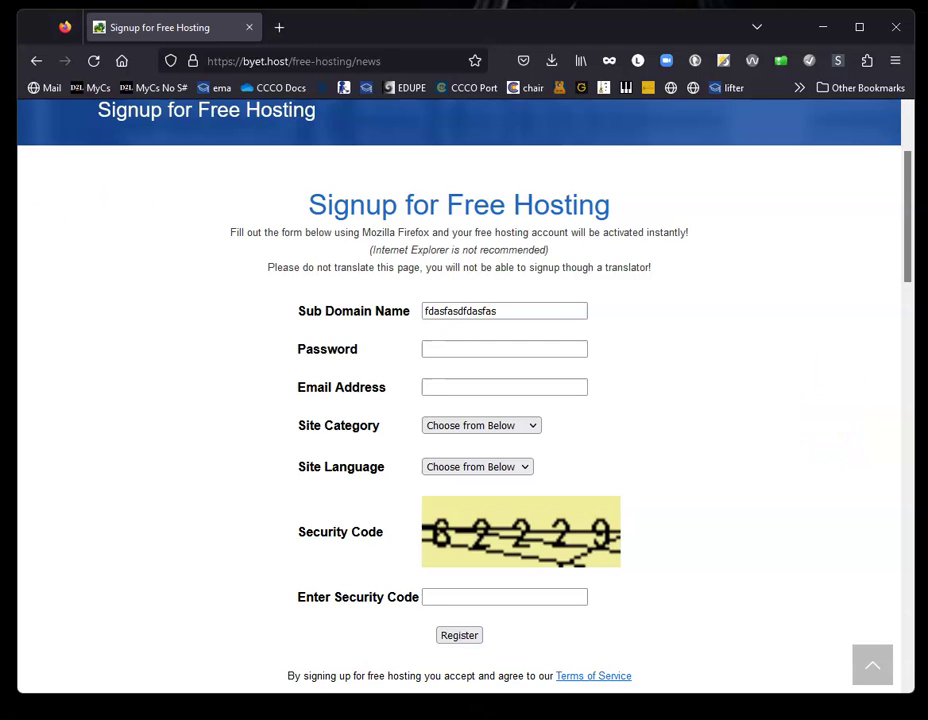
# Step: Switch to the Paint screenshot of the hosting account details and widen its window to show the full colour palette
pyautogui.hotkey('alt', 'Tab')
pyautogui.moveTo(528, 124); pyautogui.dragTo(570, 41)
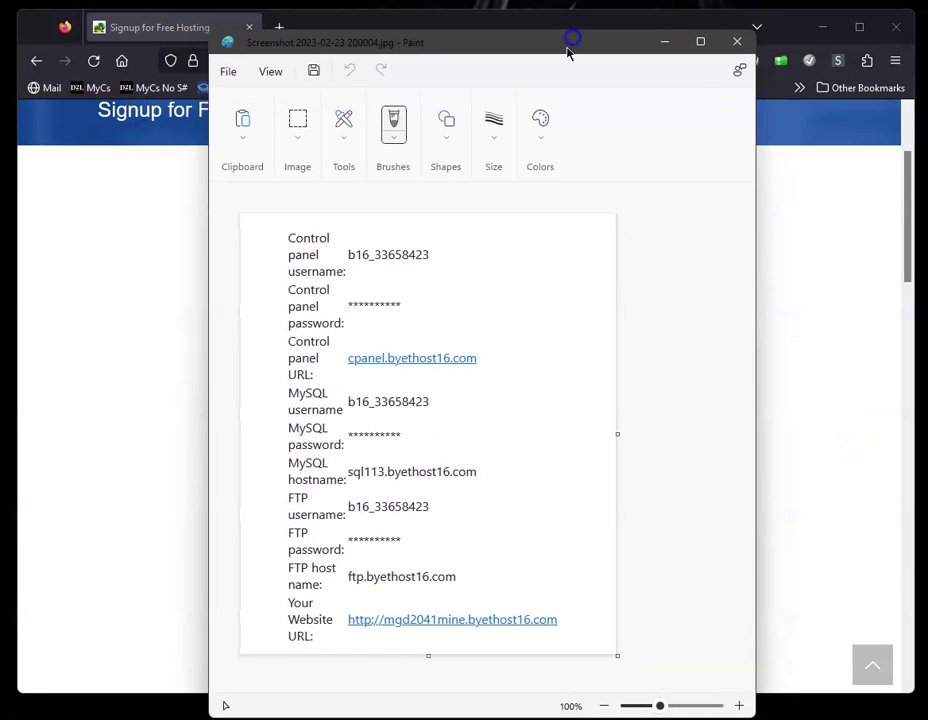
pyautogui.click(613, 326)
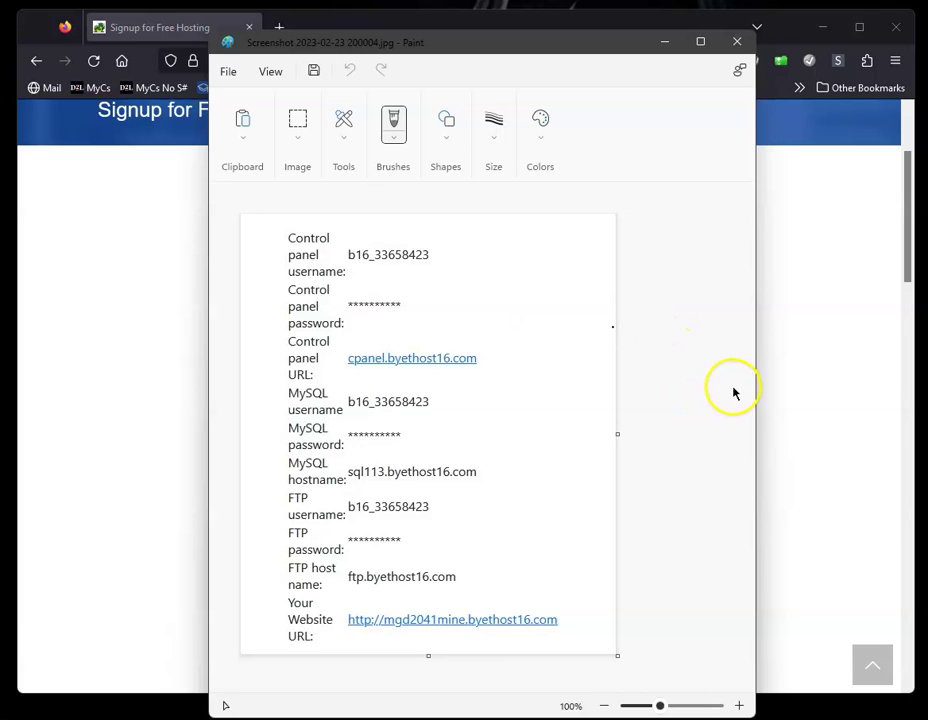
pyautogui.click(394, 139)
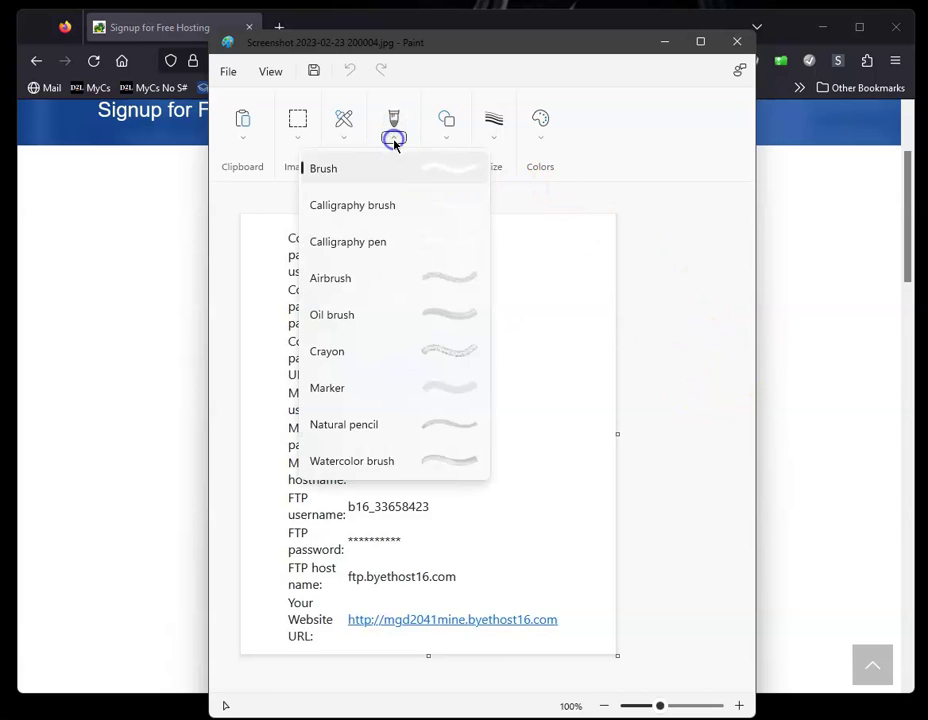
pyautogui.click(394, 140)
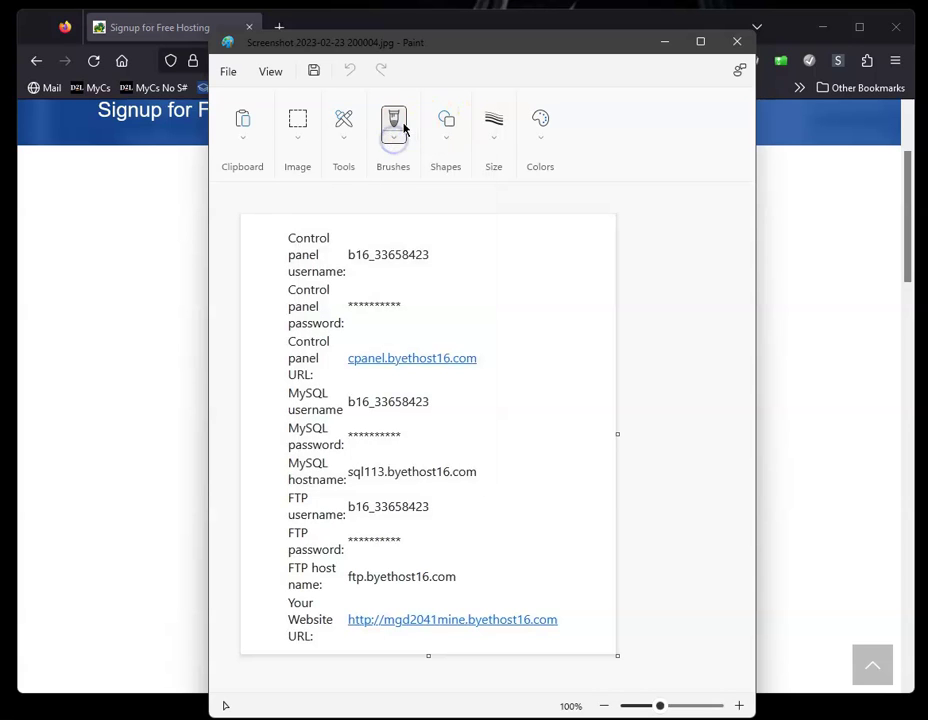
pyautogui.moveTo(203, 224); pyautogui.dragTo(40, 240)
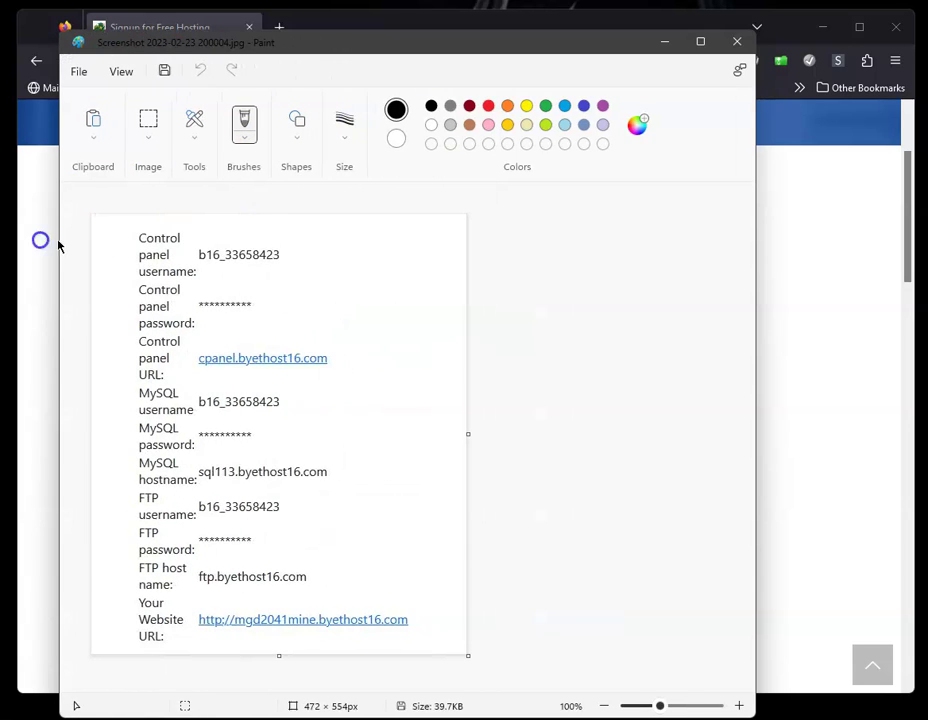
# Step: Brush red marks beside the control panel username, password and URL, and move the Paint window off the browser
pyautogui.click(244, 121)
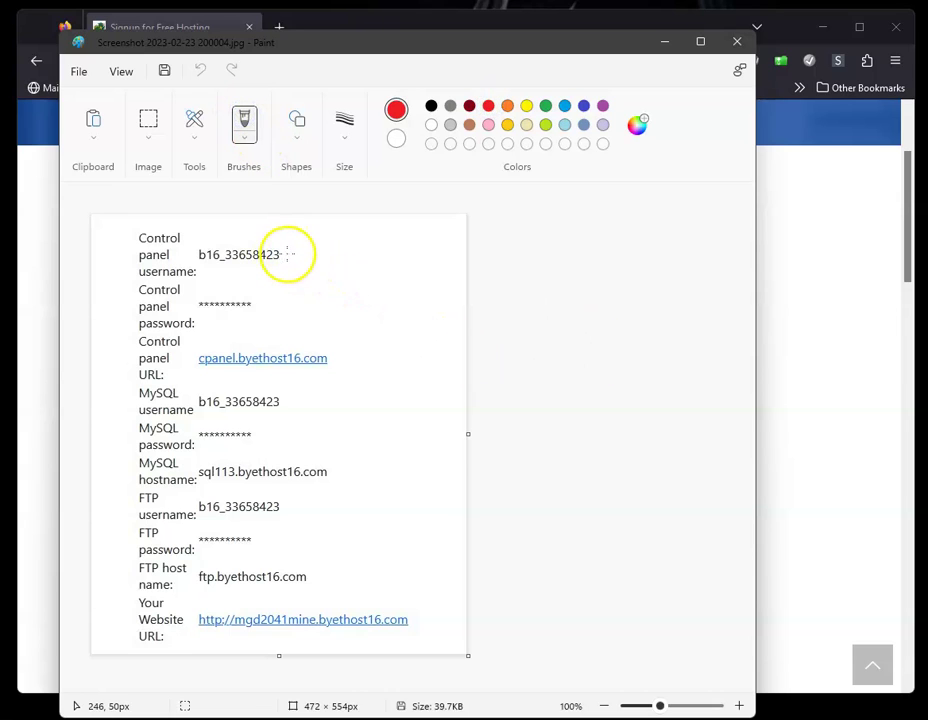
pyautogui.moveTo(260, 301); pyautogui.dragTo(312, 300)
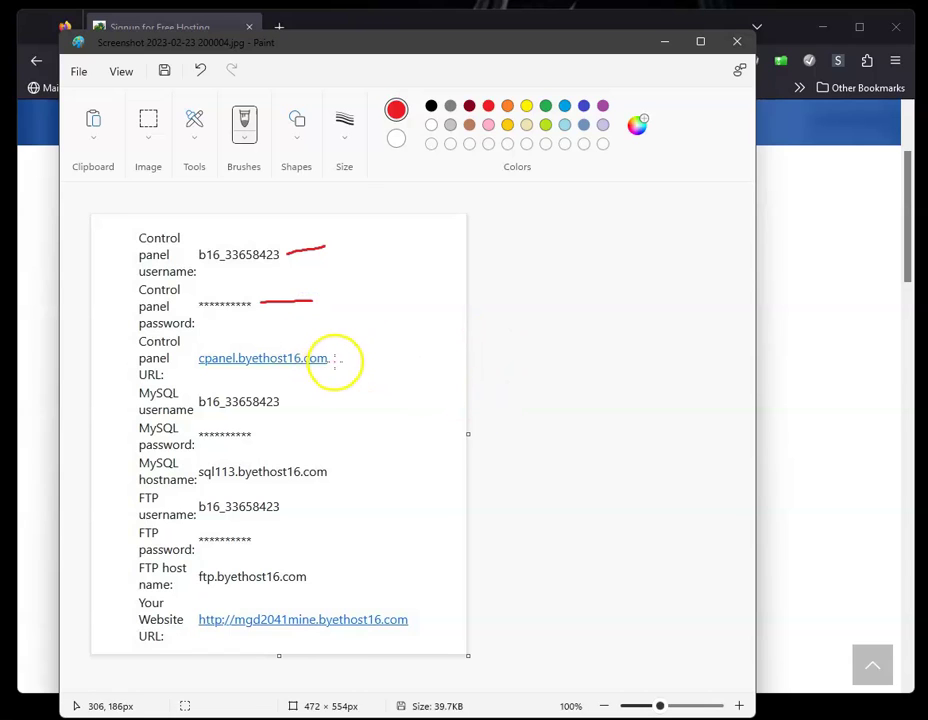
pyautogui.click(459, 361)
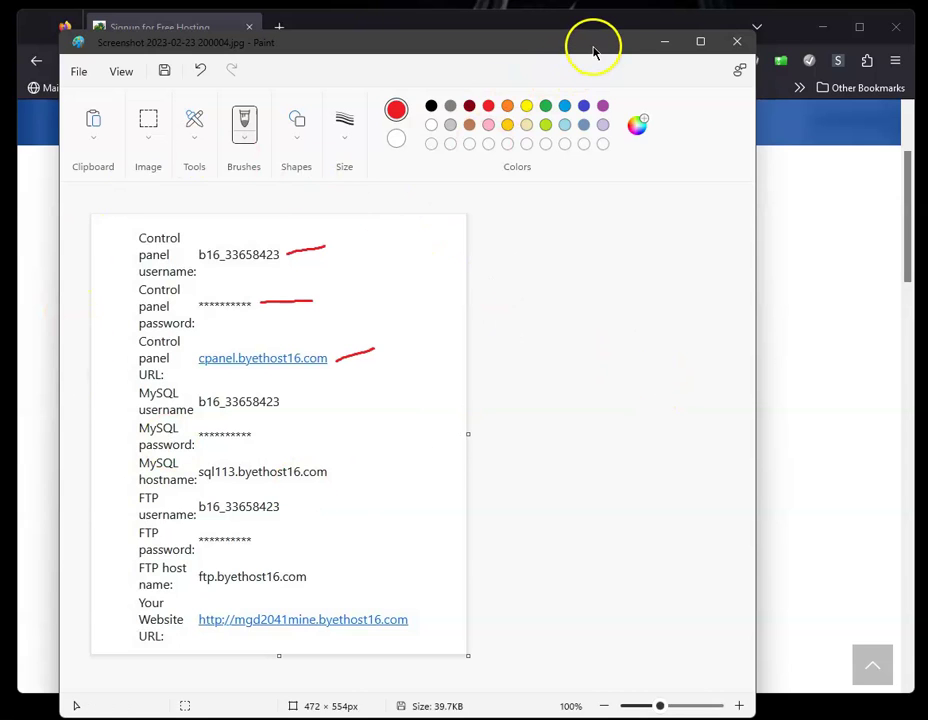
pyautogui.moveTo(597, 48)
pyautogui.mouseDown()
pyautogui.moveTo(275, 79)
pyautogui.moveTo(0, 85)
pyautogui.mouseUp()
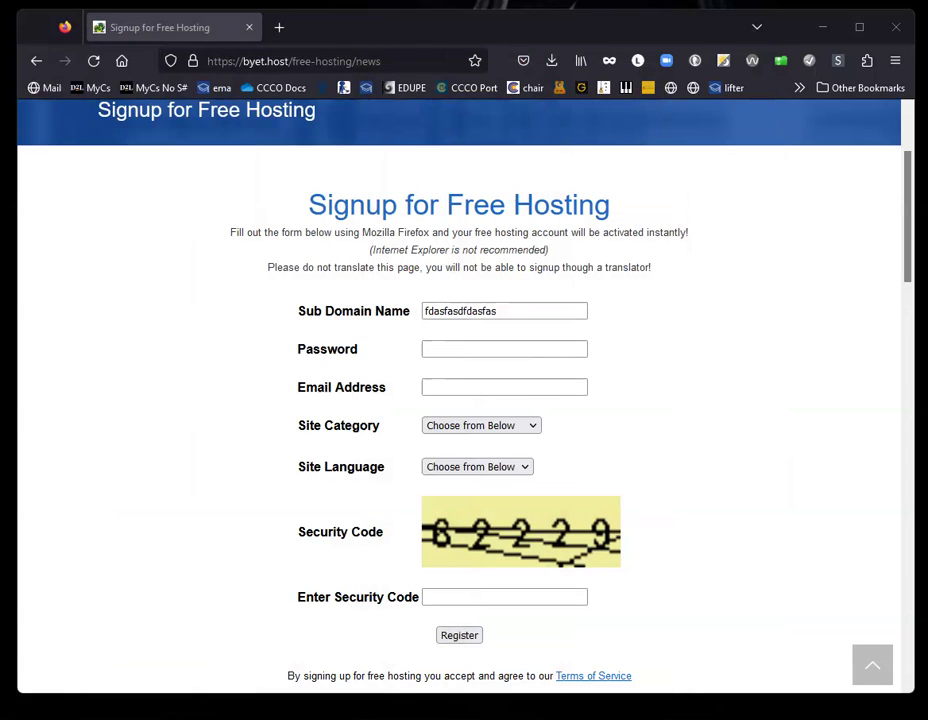
# Step: Open the control panel login page at cpanel.byethost16.com and dismiss the saved login suggestions
pyautogui.click(318, 61)
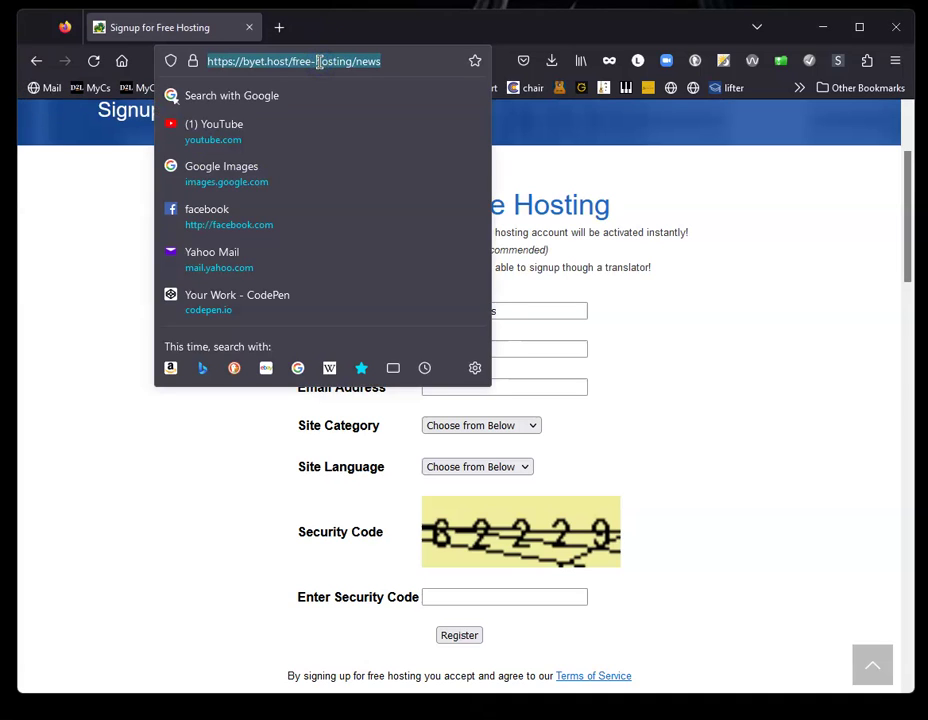
pyautogui.write('cpanel.byethost16.com')
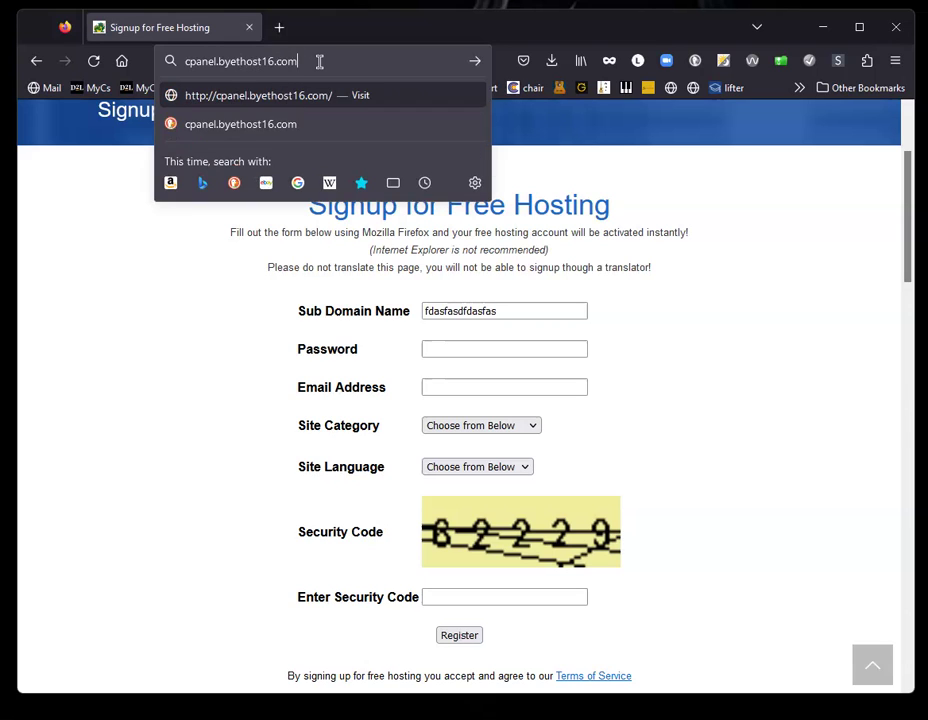
pyautogui.press('Return')
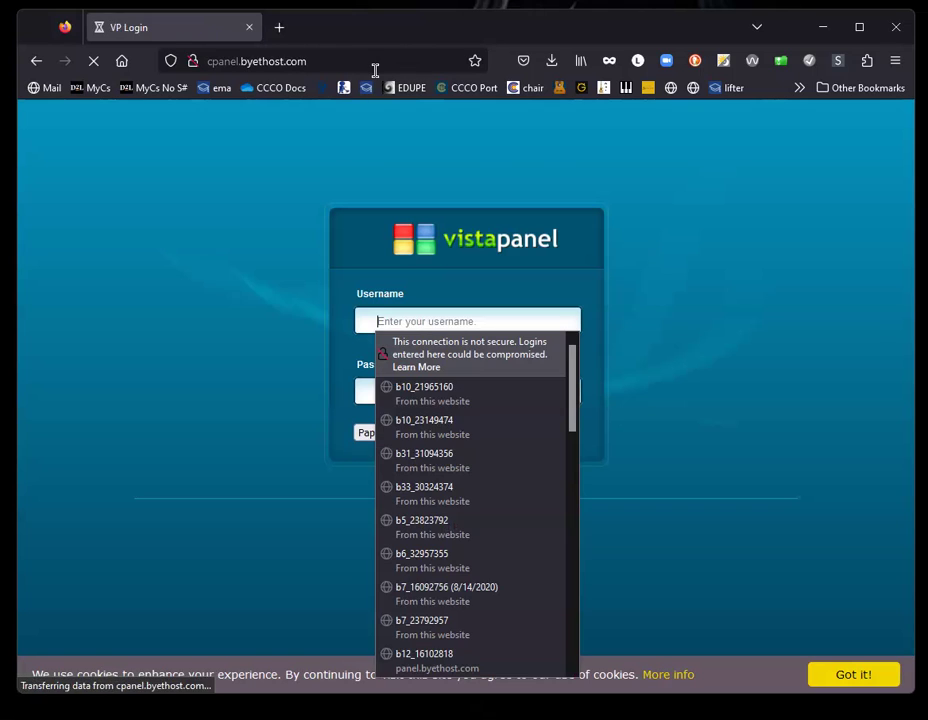
pyautogui.click(218, 330)
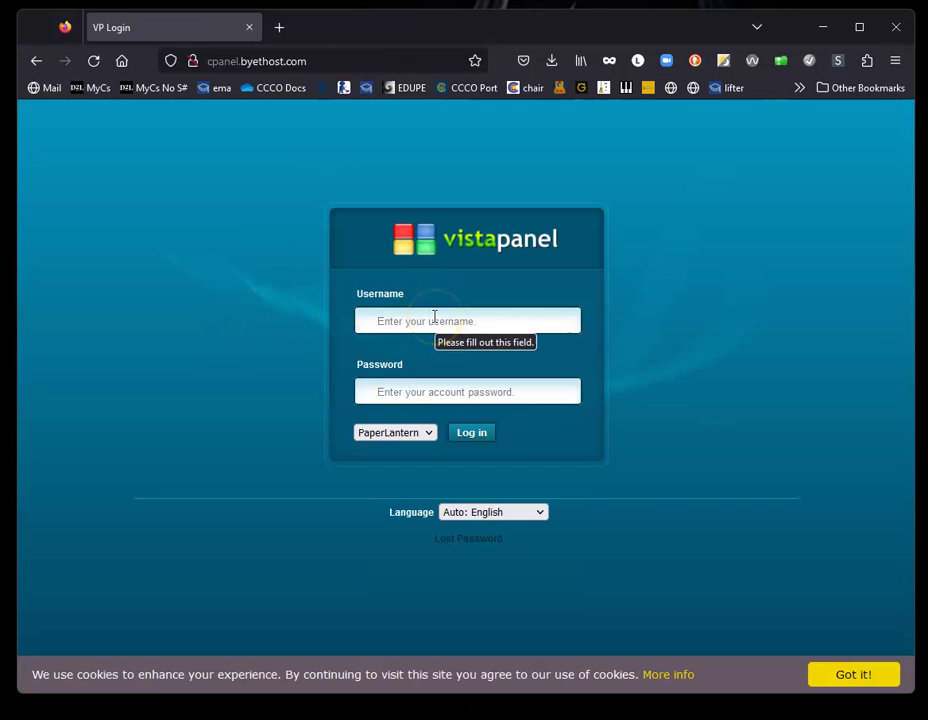
pyautogui.click(191, 294)
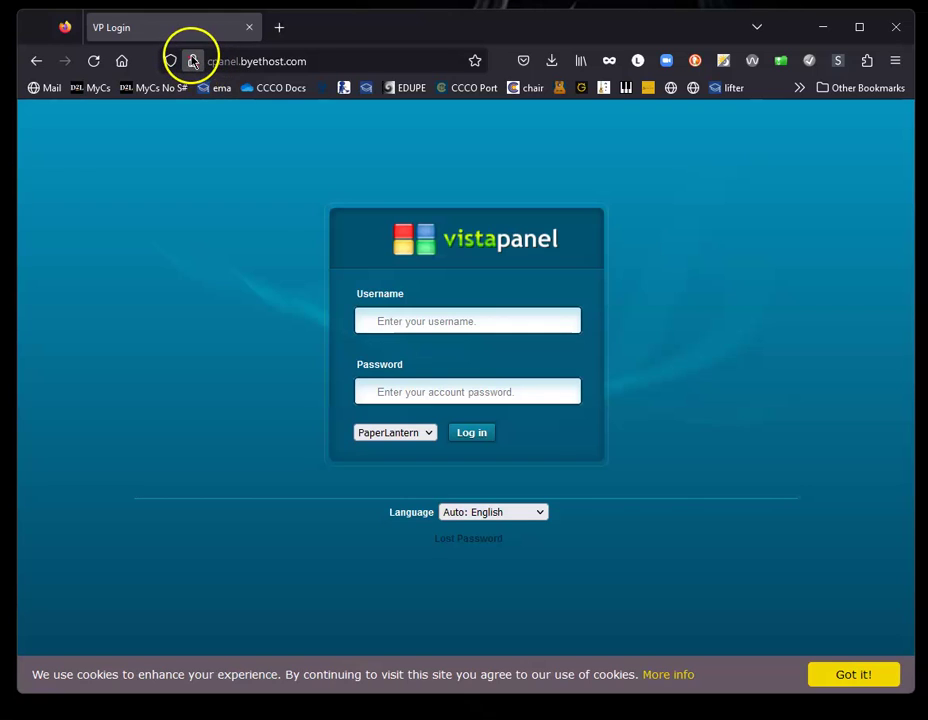
# Step: Enter the control panel username in the VistaPanel login form
pyautogui.click(458, 319)
pyautogui.click(477, 319)
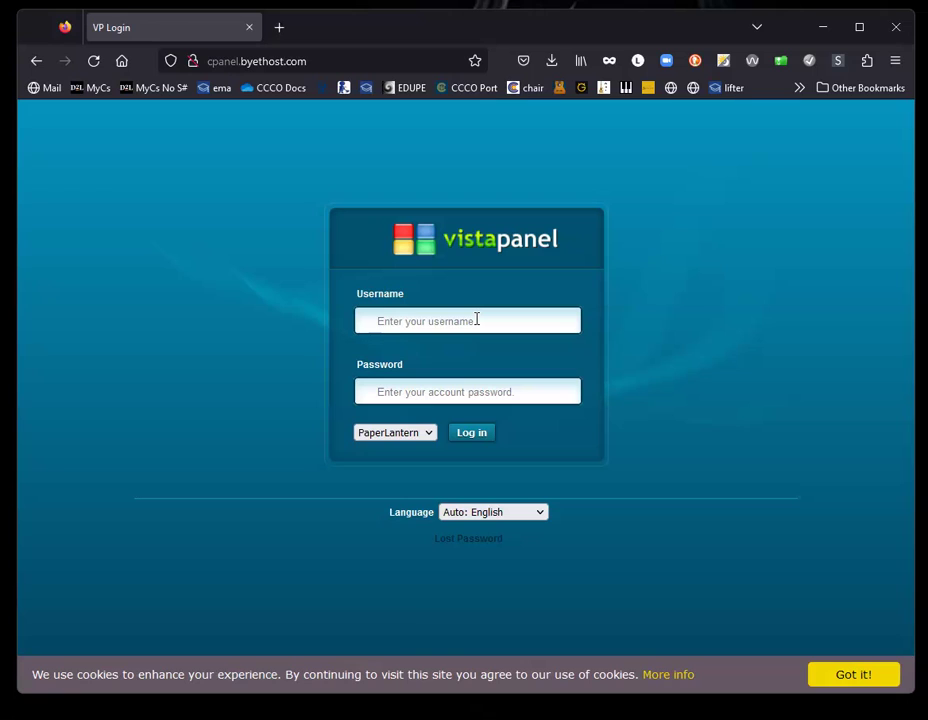
pyautogui.write('b')
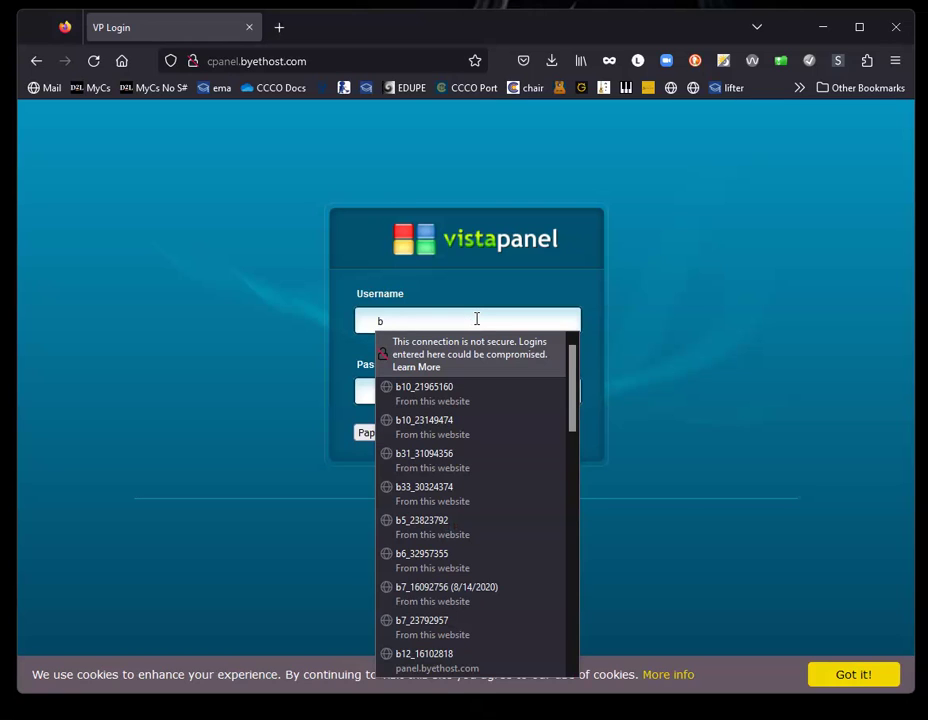
pyautogui.write('16_33658423')
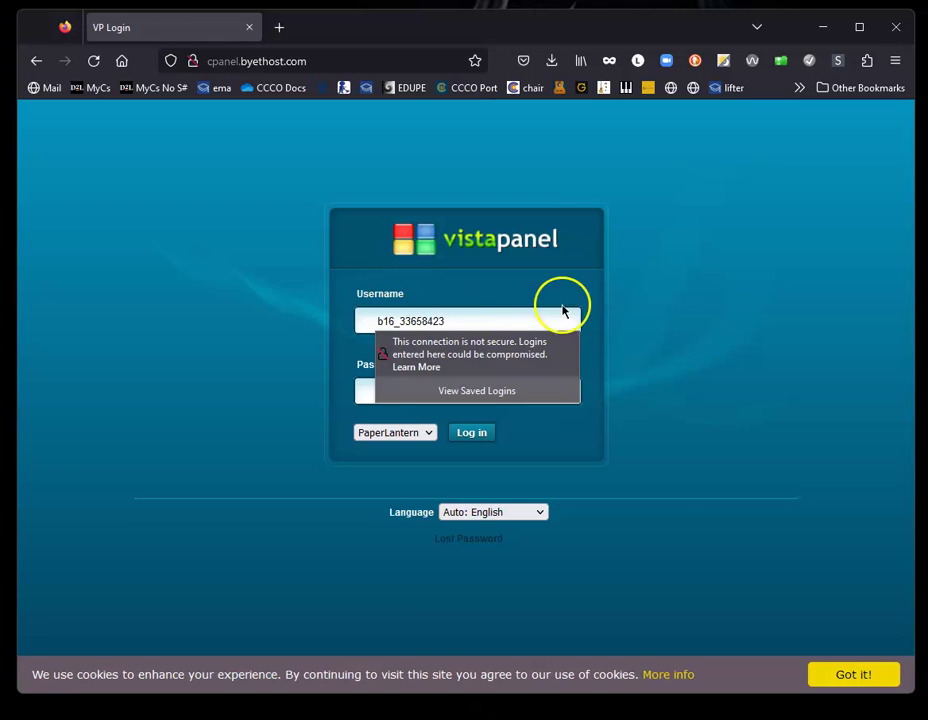
pyautogui.click(725, 321)
# Step: Enter the account password, log in to VistaPanel and decline saving the login in the browser
pyautogui.click(420, 392)
pyautogui.click(432, 391)
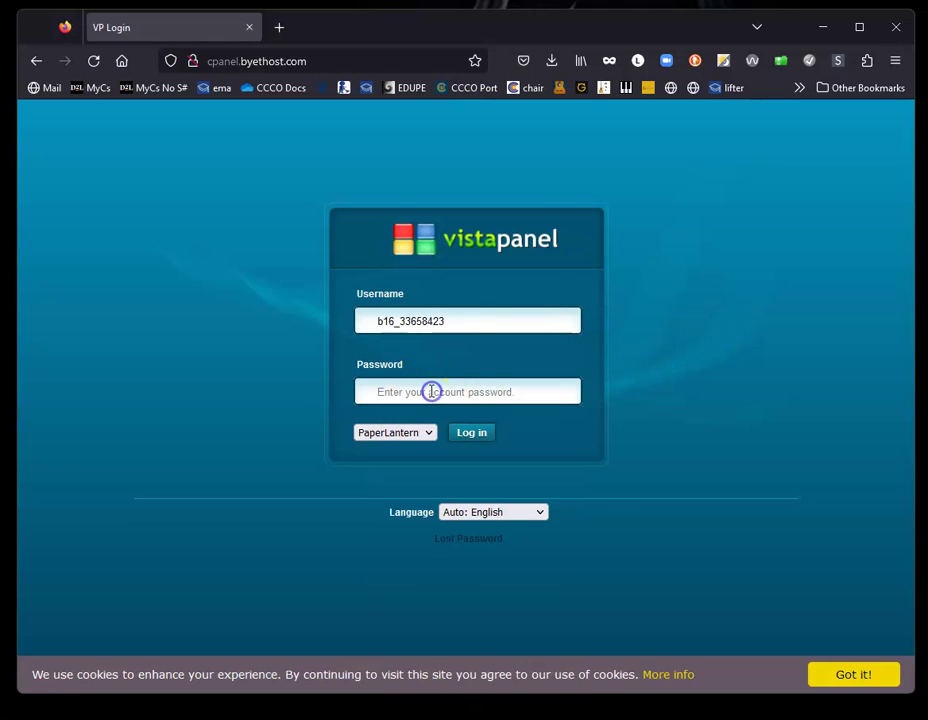
pyautogui.write('**')
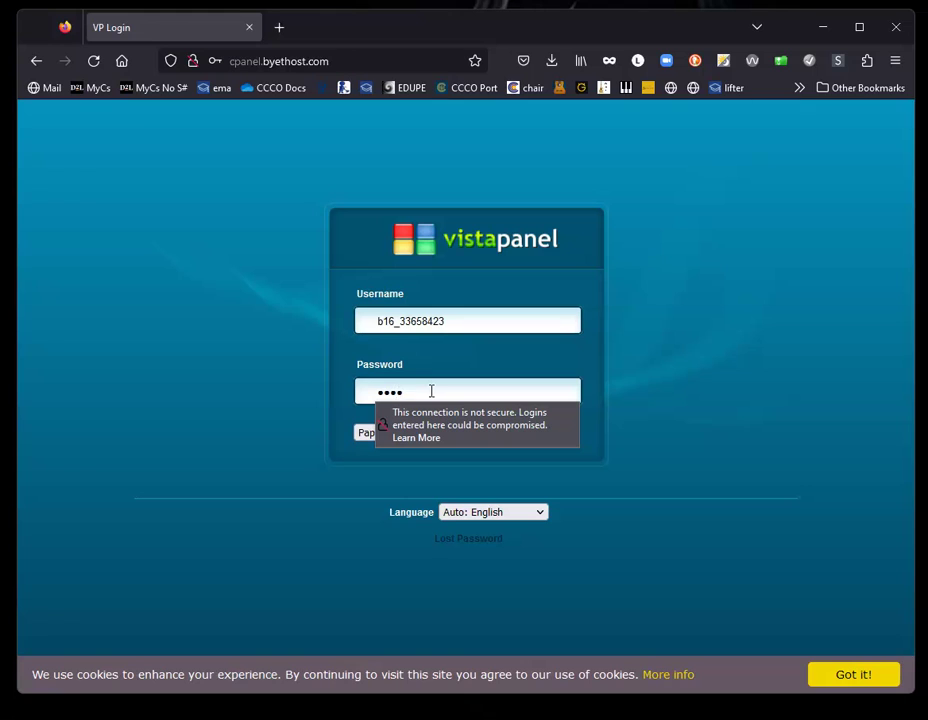
pyautogui.click(702, 360)
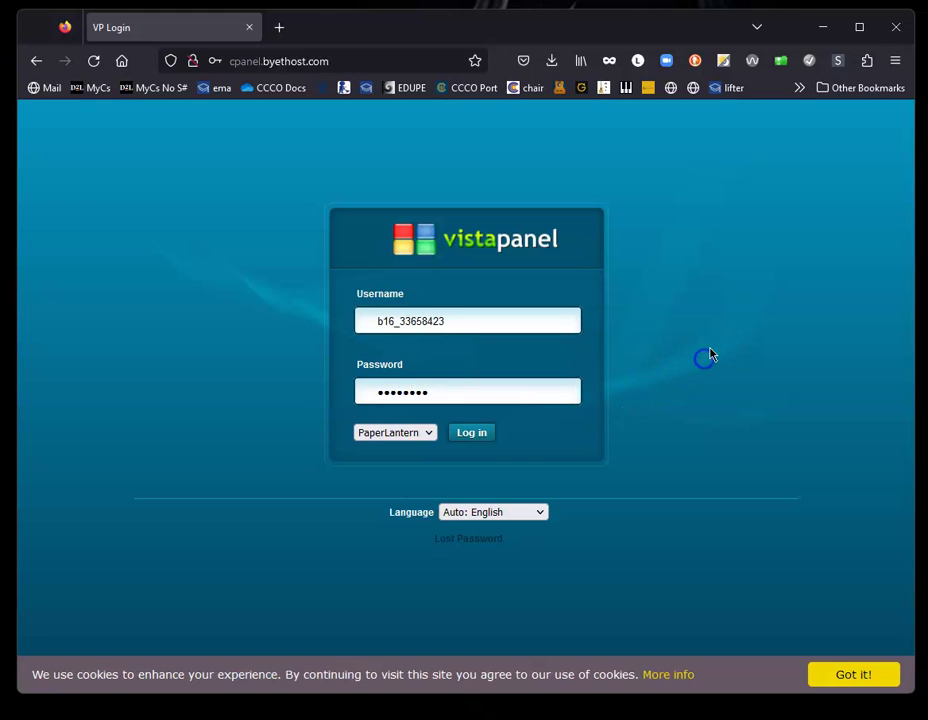
pyautogui.click(472, 434)
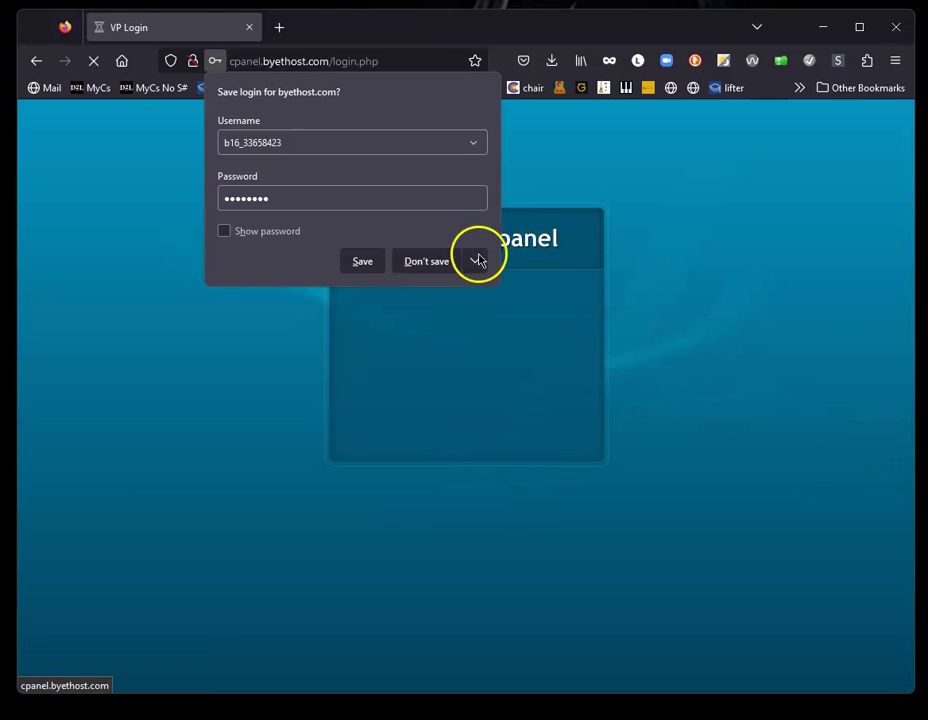
pyautogui.click(427, 261)
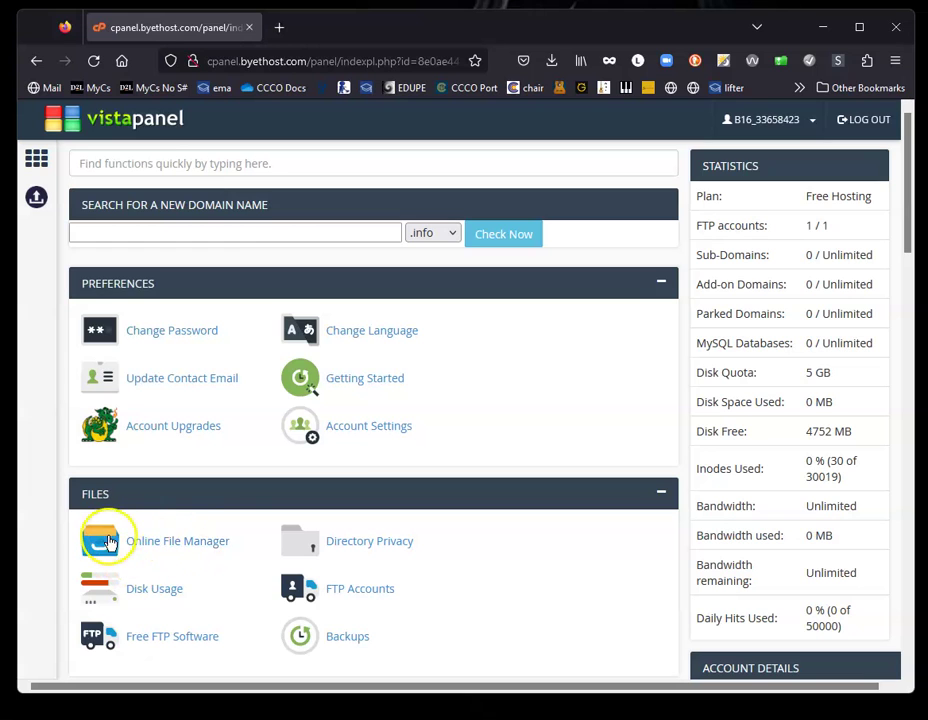
# Step: Open the Online File Manager and go into the htdocs folder
pyautogui.click(165, 547)
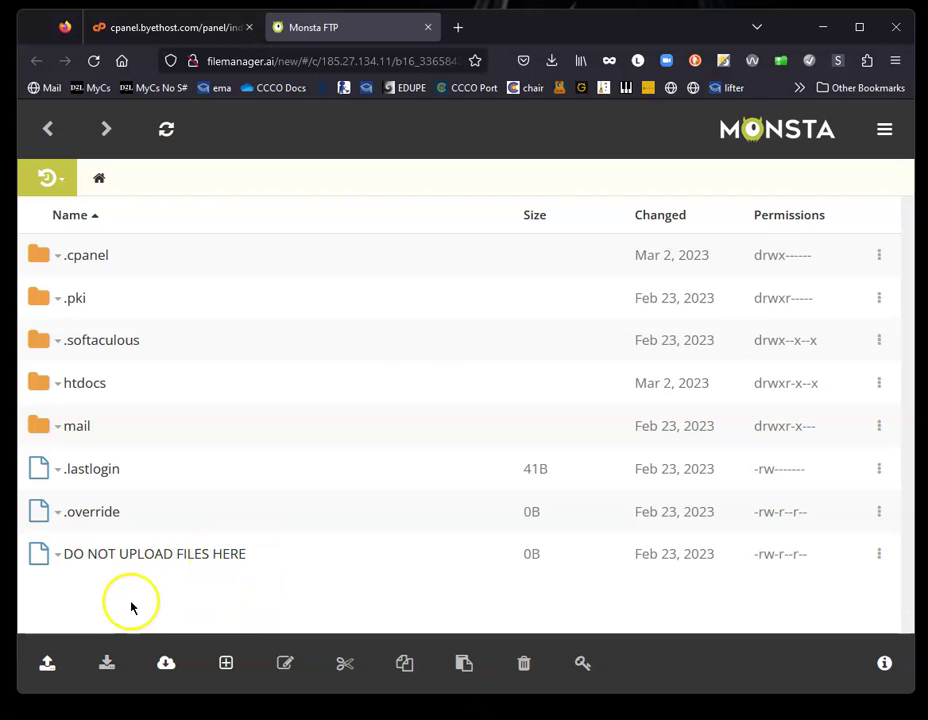
pyautogui.click(101, 388)
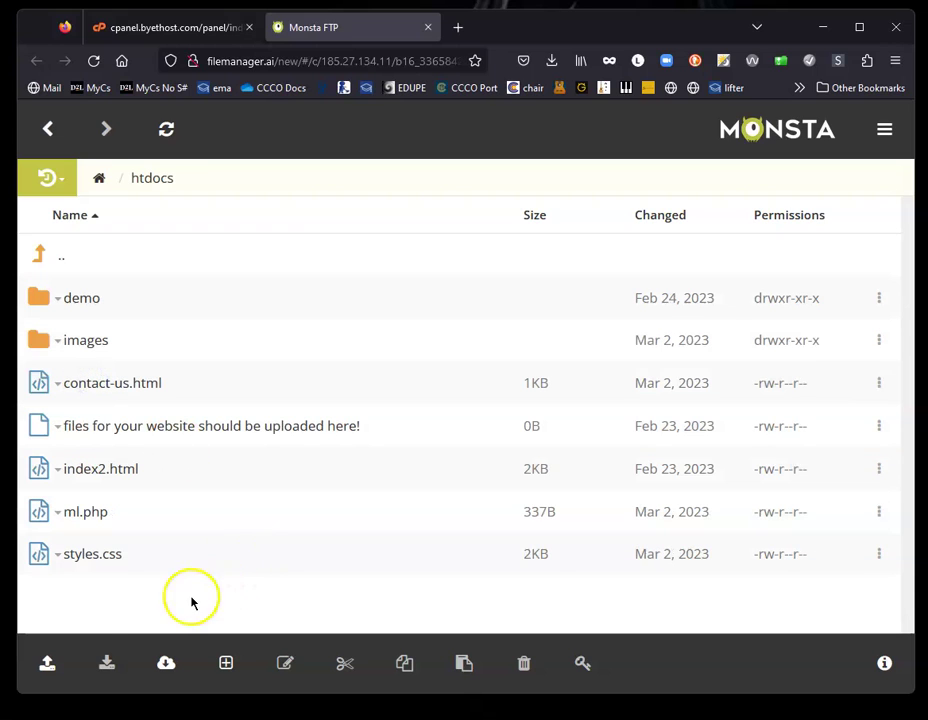
# Step: Delete the demo and images folders, contact-us.html, ml.php and styles.css from htdocs, keeping index2.html and the upload notice file
pyautogui.click(231, 566)
pyautogui.keyDown('shift'); pyautogui.click(235, 476); pyautogui.keyUp('shift')
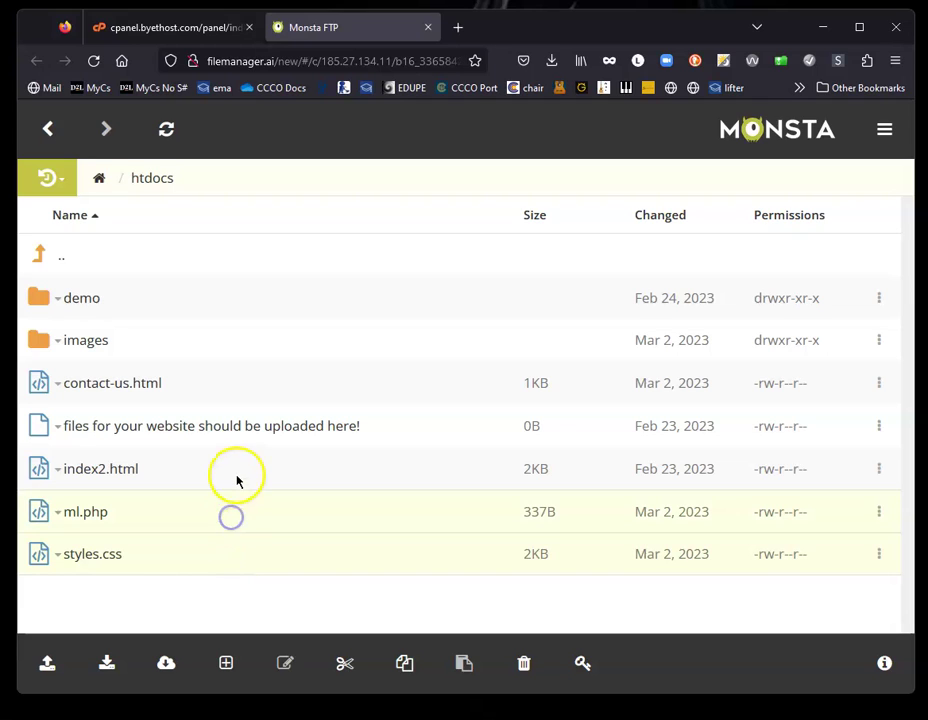
pyautogui.keyDown('shift'); pyautogui.click(224, 381); pyautogui.keyUp('shift')
pyautogui.keyDown('shift'); pyautogui.click(222, 339); pyautogui.keyUp('shift')
pyautogui.keyDown('shift'); pyautogui.click(191, 298); pyautogui.keyUp('shift')
pyautogui.keyDown('ctrl'); pyautogui.click(199, 470); pyautogui.keyUp('ctrl')
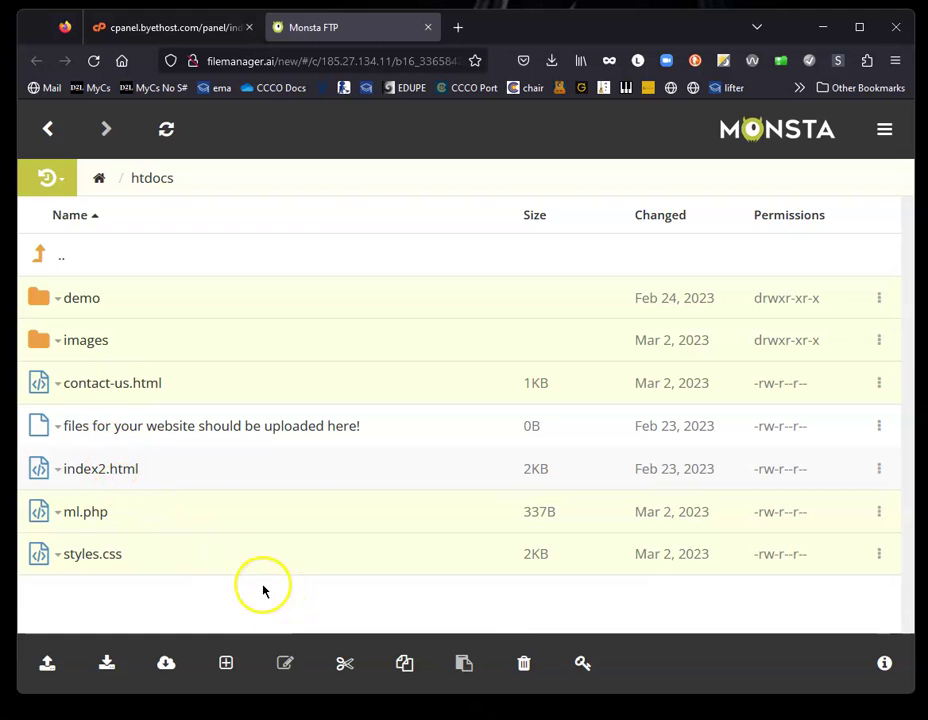
pyautogui.click(523, 663)
pyautogui.click(662, 248)
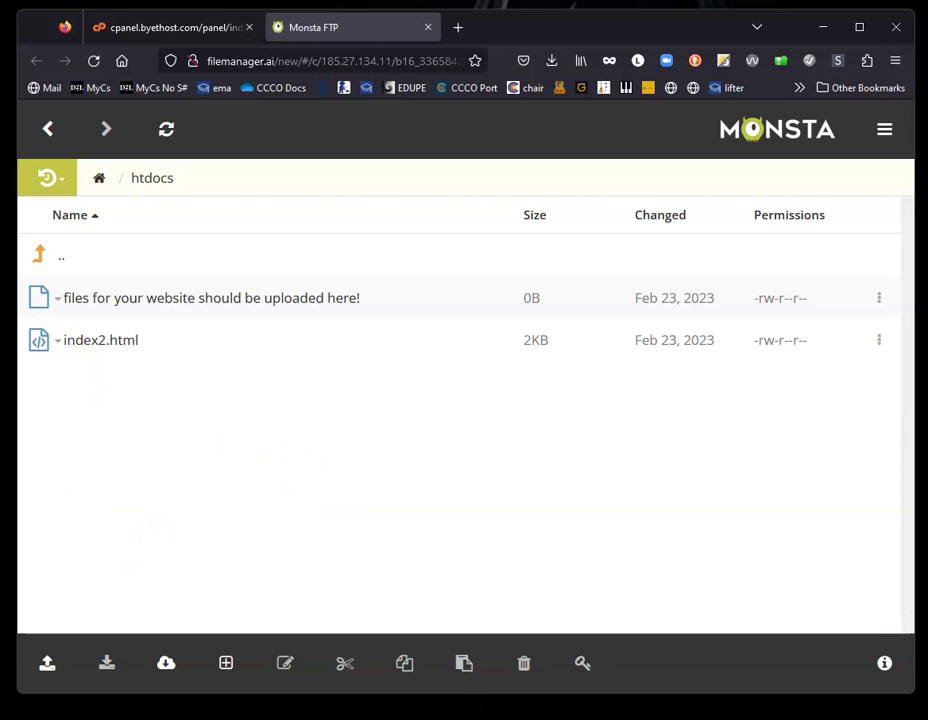
# Step: Upload index.html and styles.css from the local demo folder into htdocs in the Monsta FTP file manager
pyautogui.moveTo(555, 33); pyautogui.dragTo(622, 22)
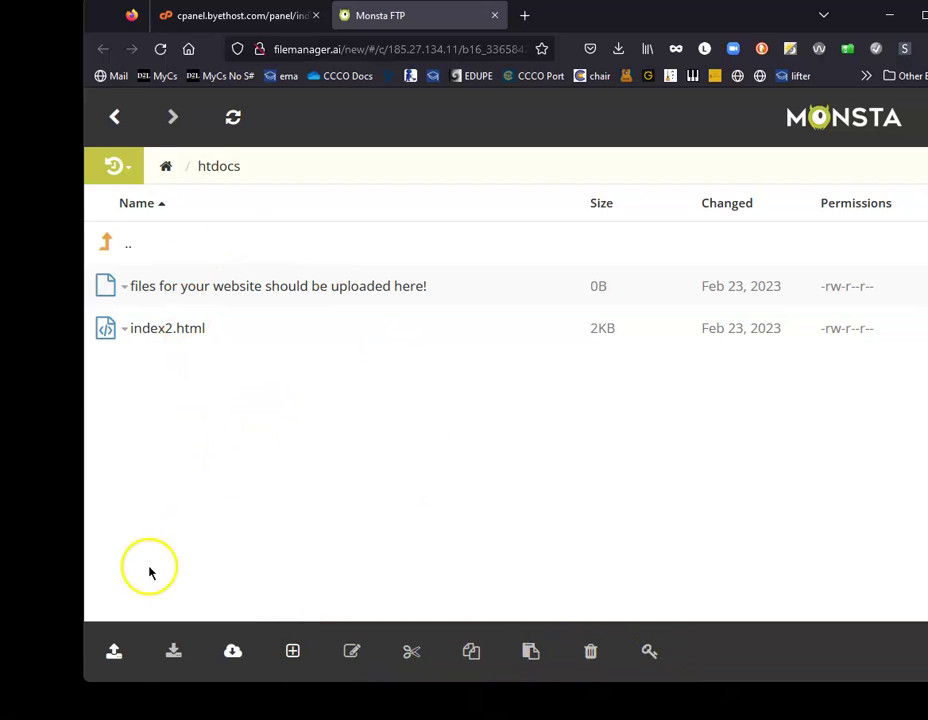
pyautogui.click(114, 651)
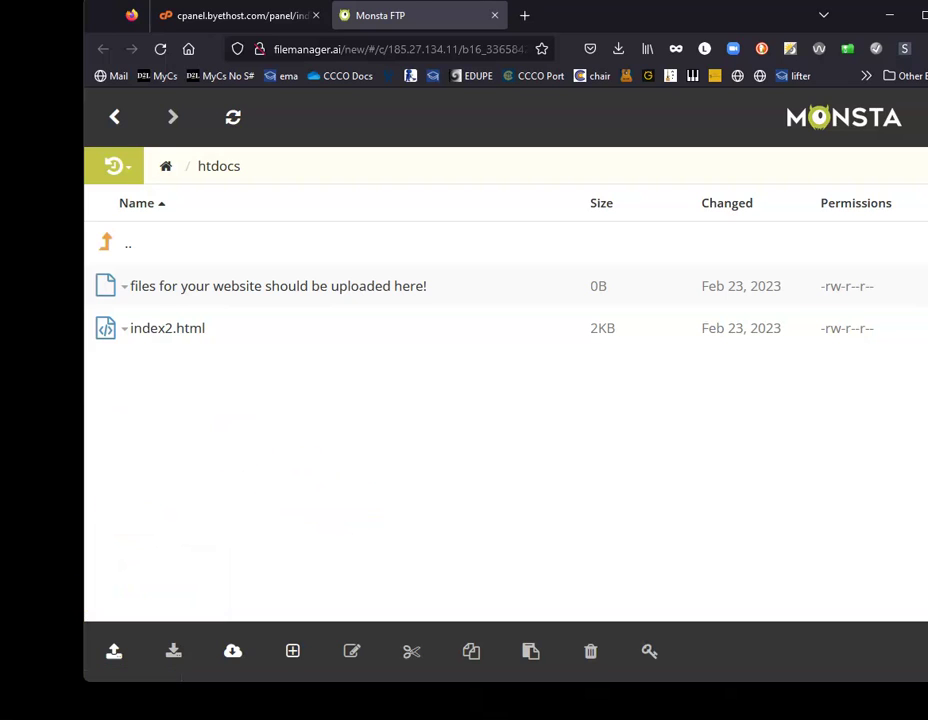
pyautogui.moveTo(5, 400); pyautogui.dragTo(31, 378)
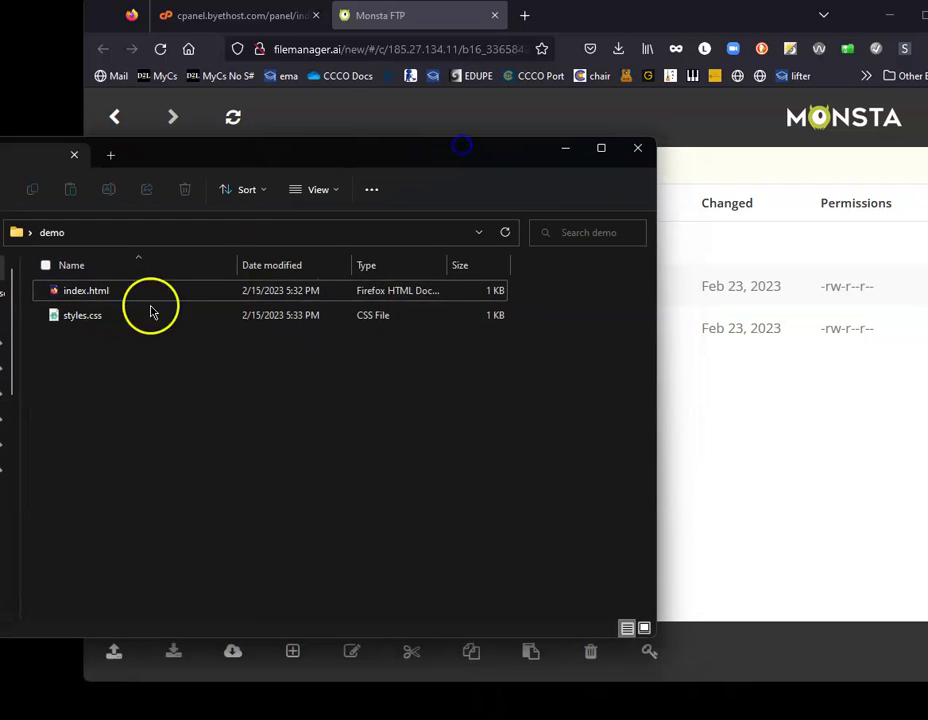
pyautogui.moveTo(147, 304); pyautogui.dragTo(72, 296)
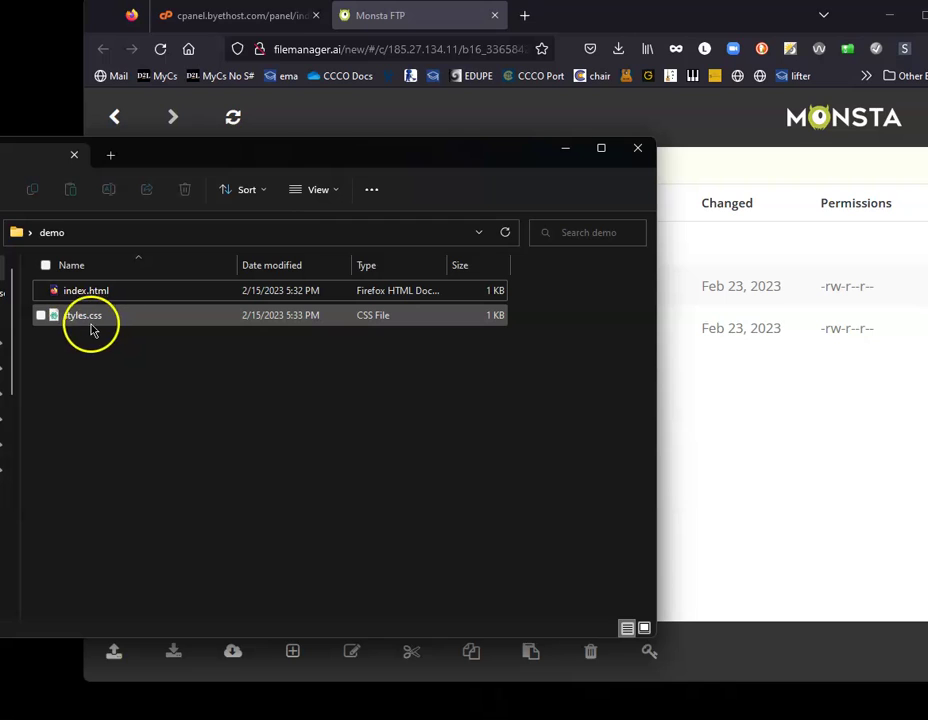
pyautogui.click(438, 166)
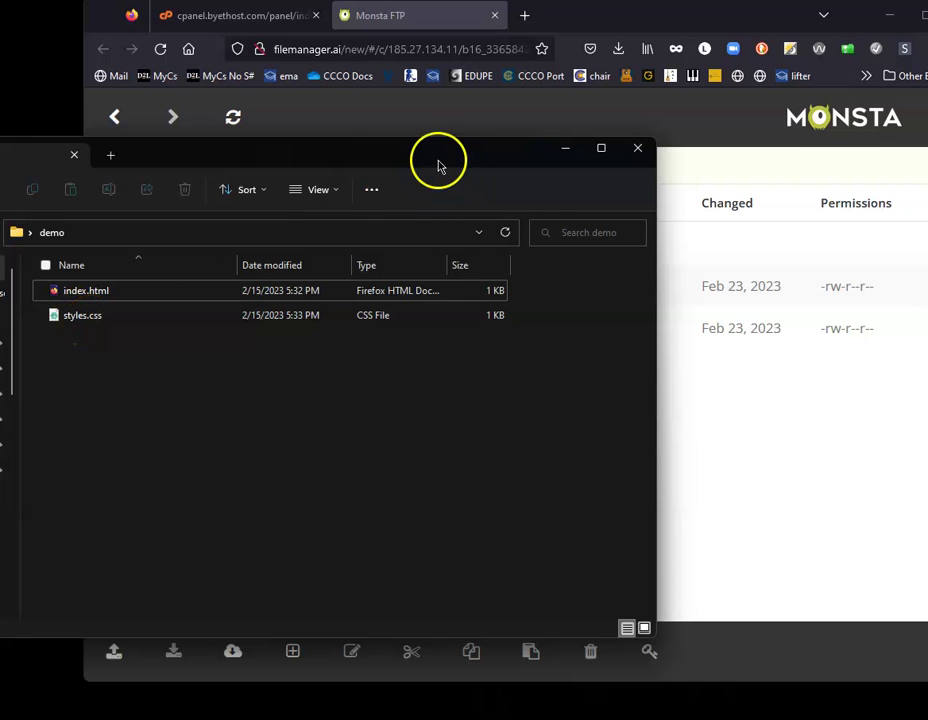
pyautogui.moveTo(457, 160); pyautogui.dragTo(871, 404)
pyautogui.click(232, 705)
pyautogui.moveTo(555, 604); pyautogui.dragTo(190, 468)
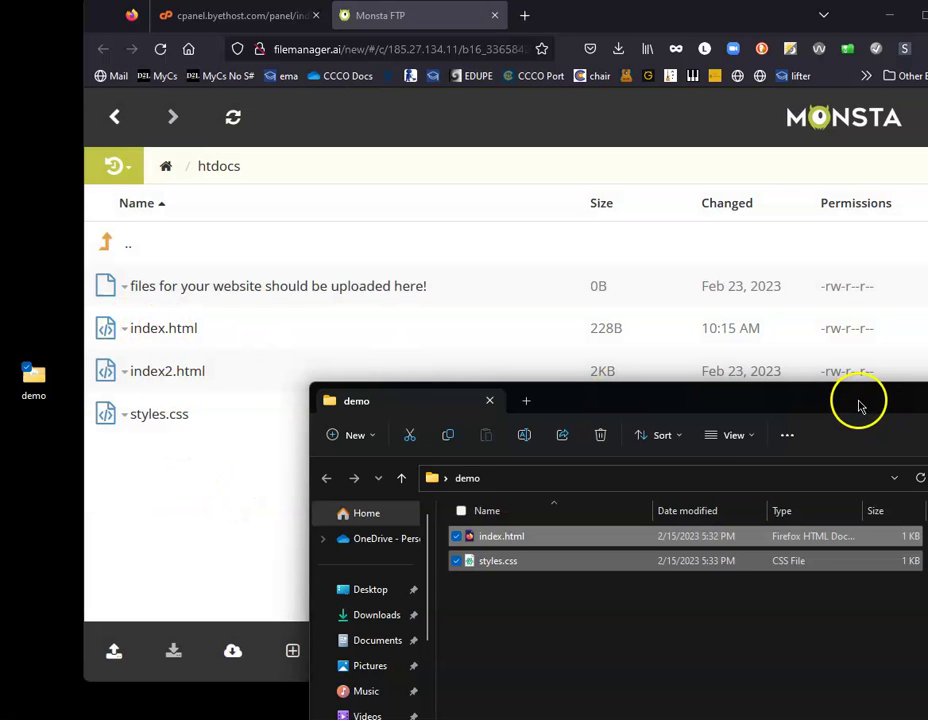
pyautogui.click(927, 401)
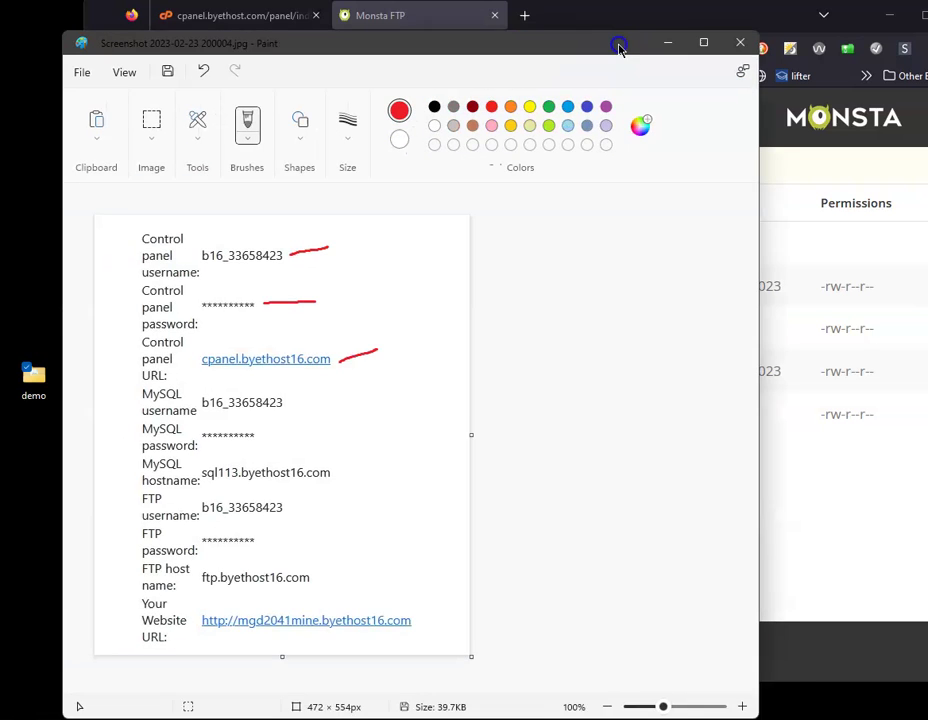
# Step: Mark the website URL in the Paint screenshot of the account details with a red arrow and return to the browser
pyautogui.moveTo(621, 46); pyautogui.dragTo(644, 46)
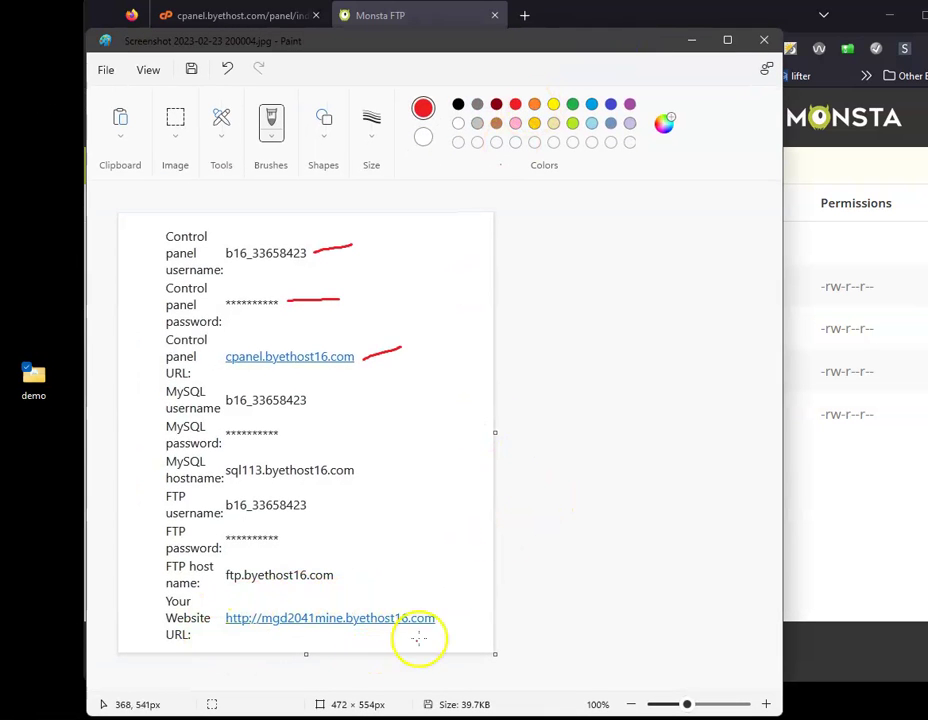
pyautogui.moveTo(427, 585)
pyautogui.mouseDown()
pyautogui.moveTo(441, 569)
pyautogui.moveTo(416, 598)
pyautogui.mouseUp()
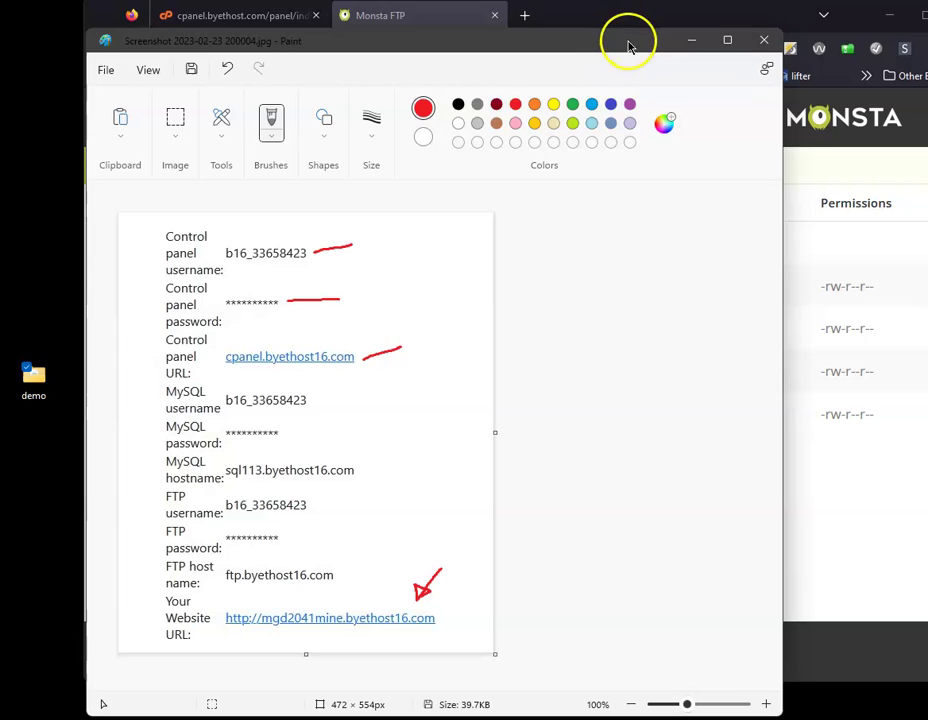
pyautogui.moveTo(630, 45); pyautogui.dragTo(505, 28)
pyautogui.click(541, 20)
pyautogui.click(524, 15)
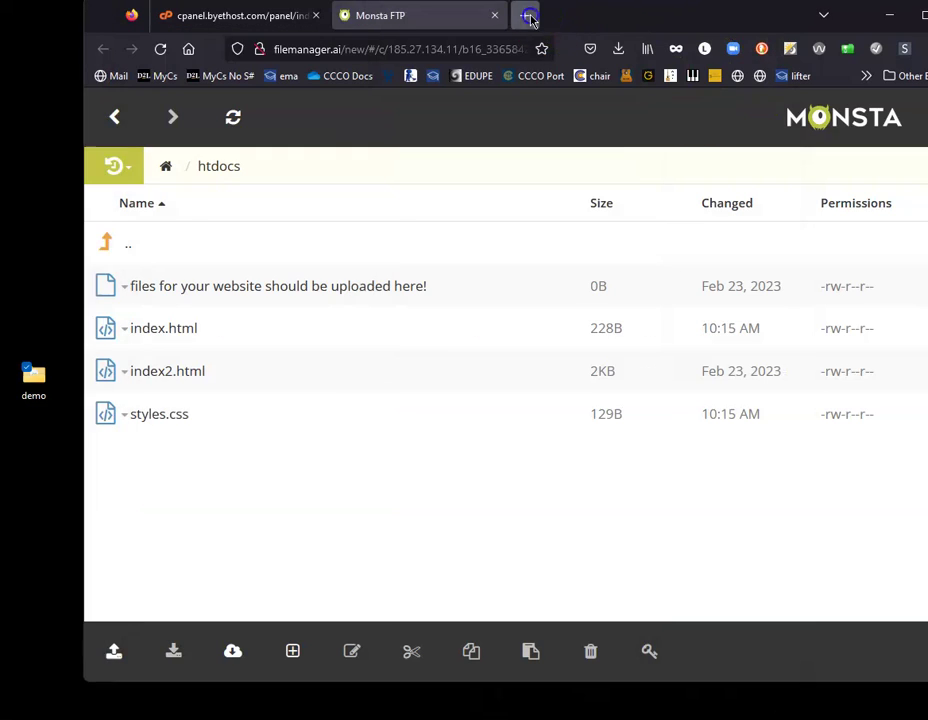
pyautogui.write('http:')
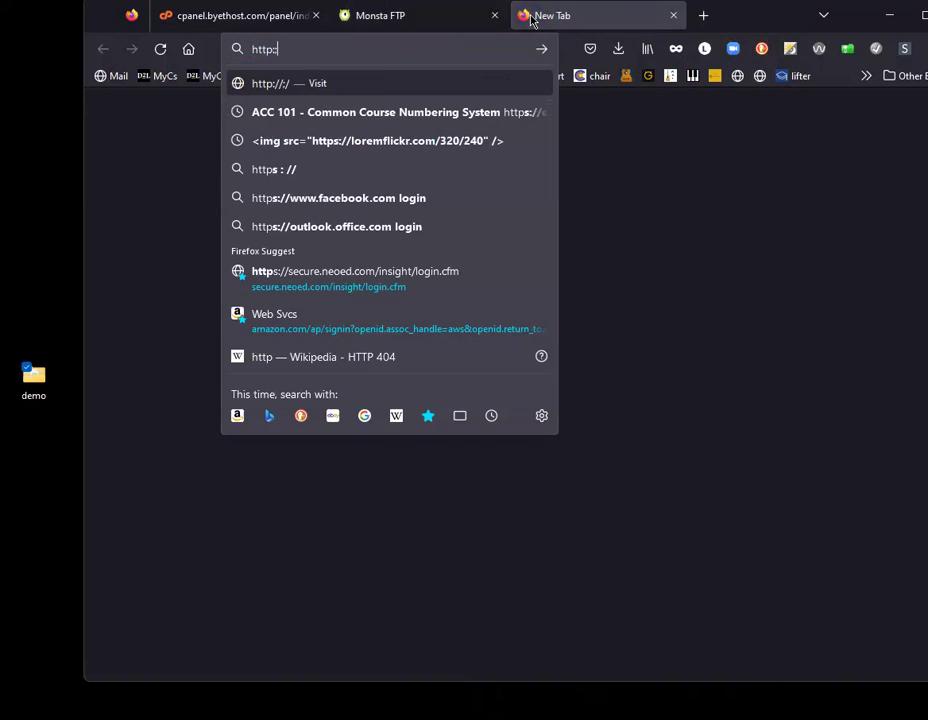
pyautogui.write('//m')
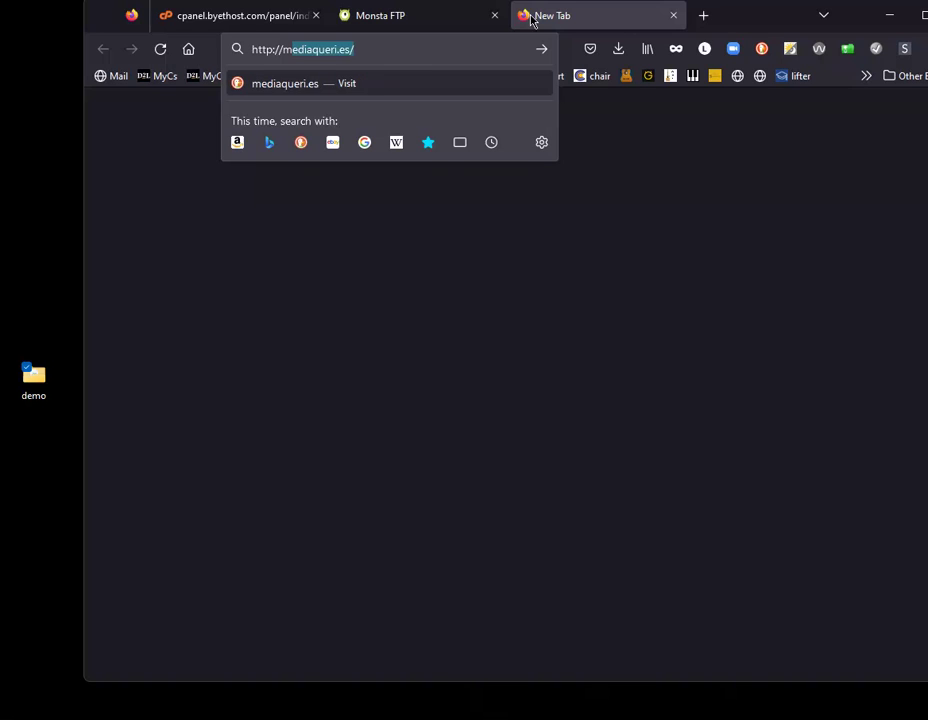
pyautogui.write('gd2041mine.byet')
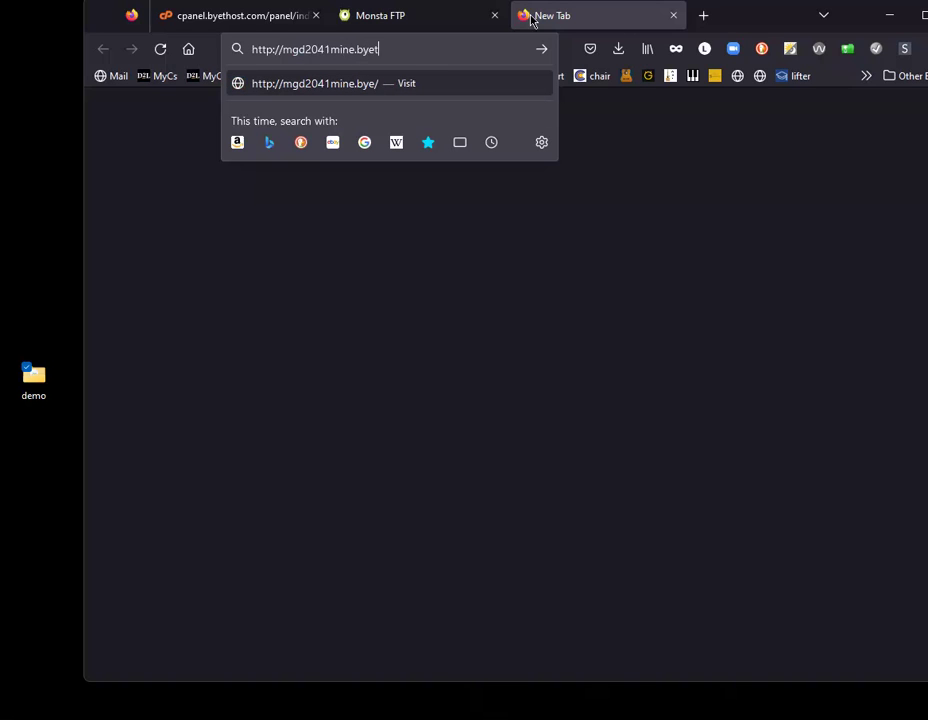
pyautogui.write('host16.com')
pyautogui.press('Return')
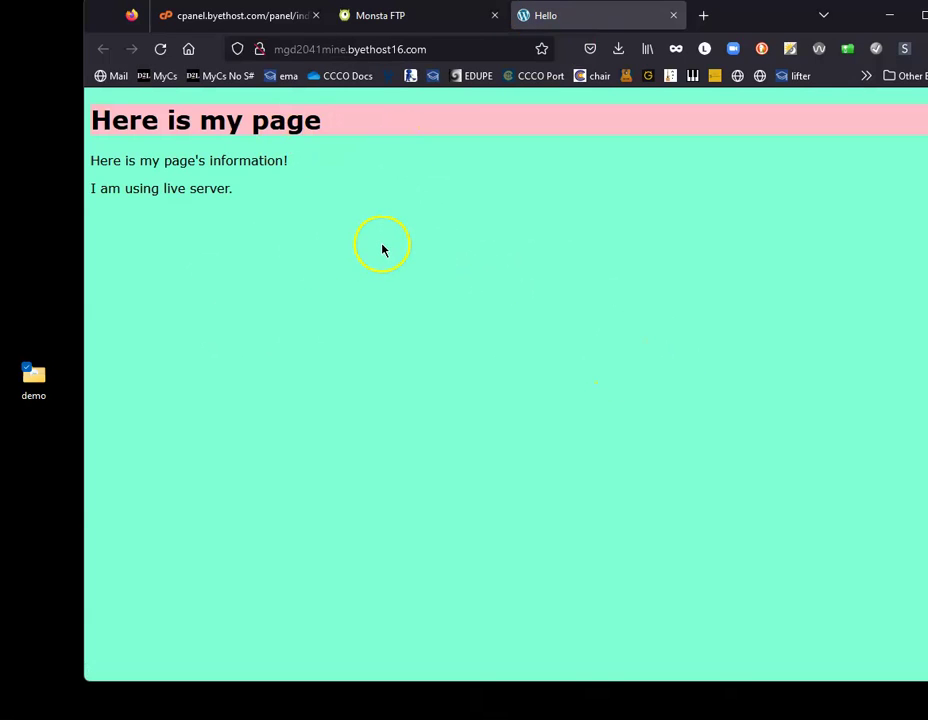
# Step: Delete index.html and styles.css from the htdocs folder in the file manager
pyautogui.click(425, 22)
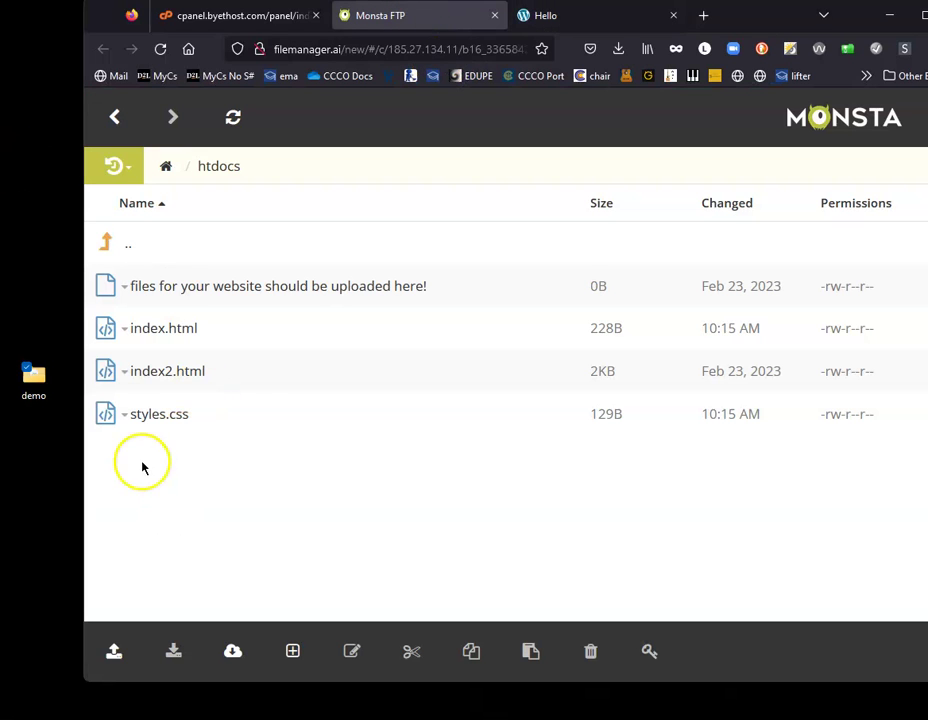
pyautogui.click(259, 420)
pyautogui.click(255, 333)
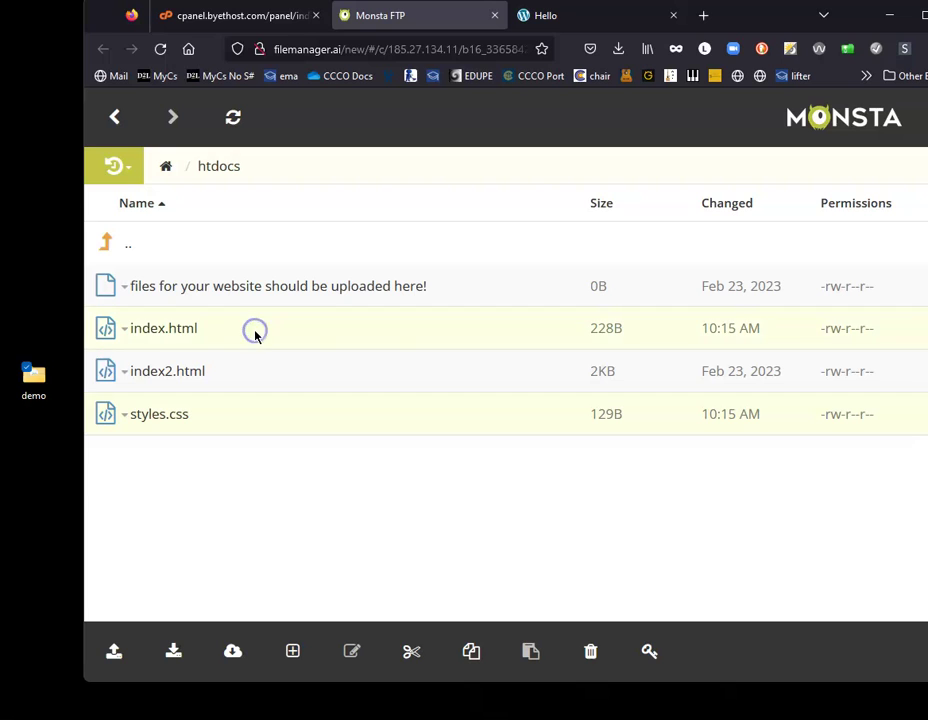
pyautogui.click(590, 653)
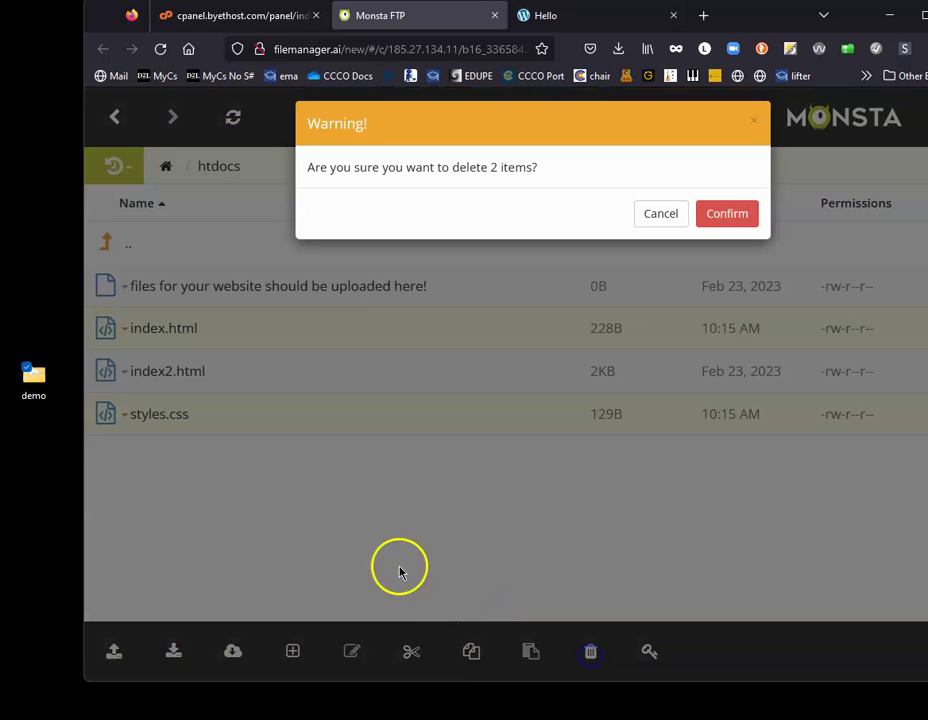
pyautogui.click(725, 225)
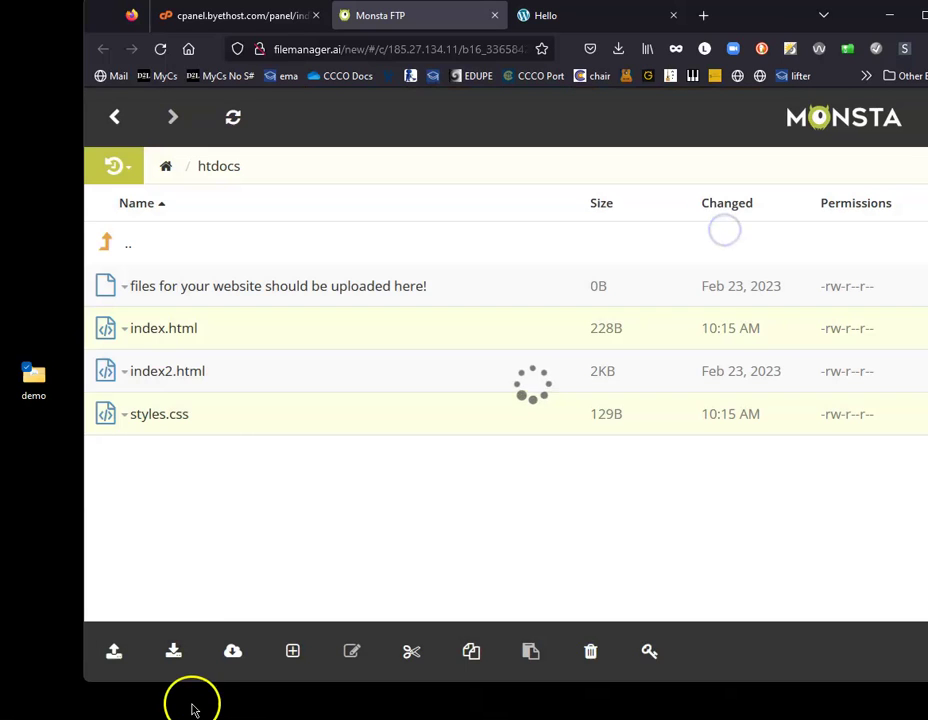
# Step: Upload the whole demo folder from the desktop into htdocs and return to the file manager
pyautogui.click(45, 258)
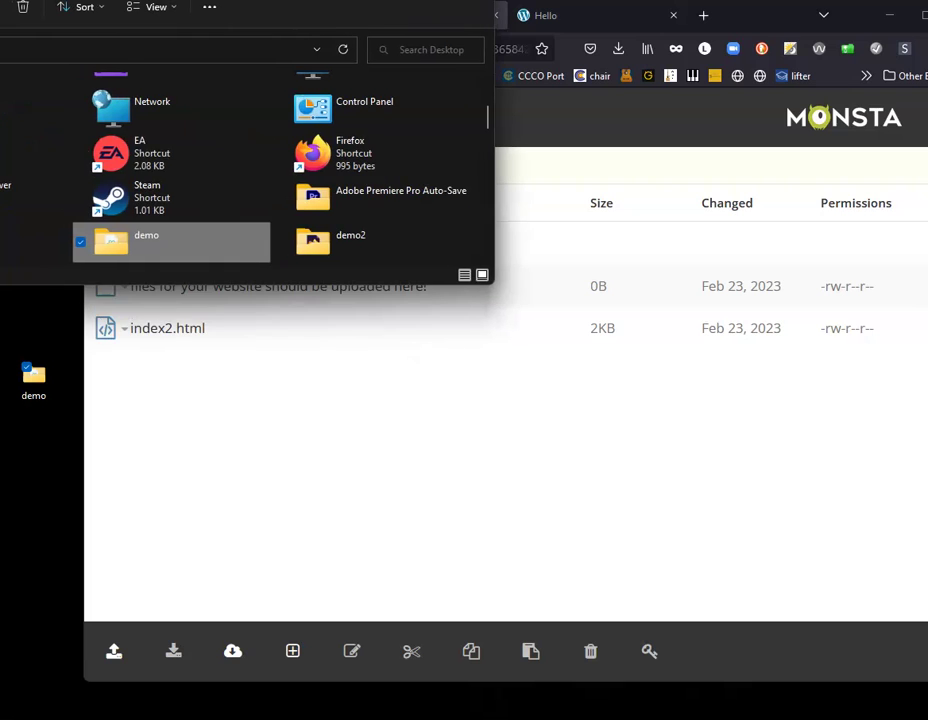
pyautogui.moveTo(120, 258); pyautogui.dragTo(203, 387)
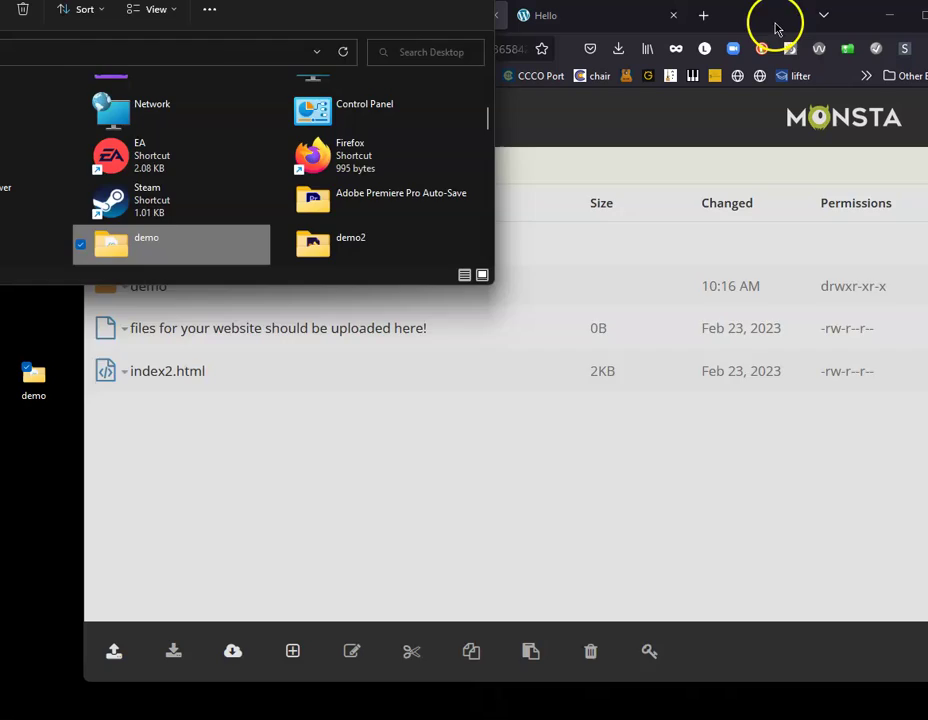
pyautogui.click(773, 27)
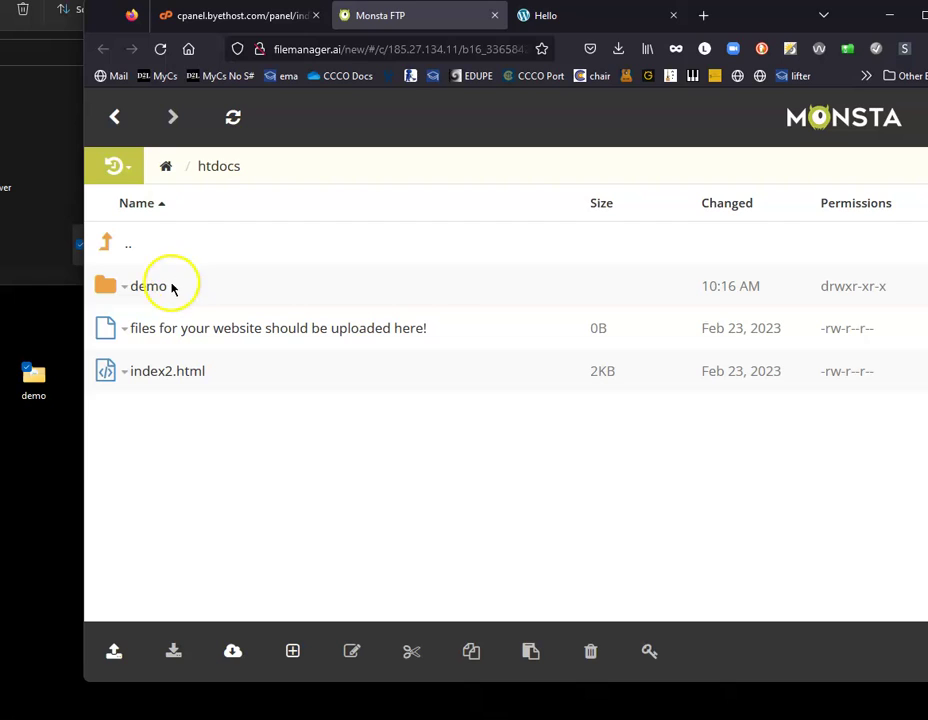
# Step: Load the uploaded subfolder's page at mgd2041mine.byethost16.com/demo in the website tab
pyautogui.click(588, 15)
pyautogui.click(443, 50)
pyautogui.click(468, 50)
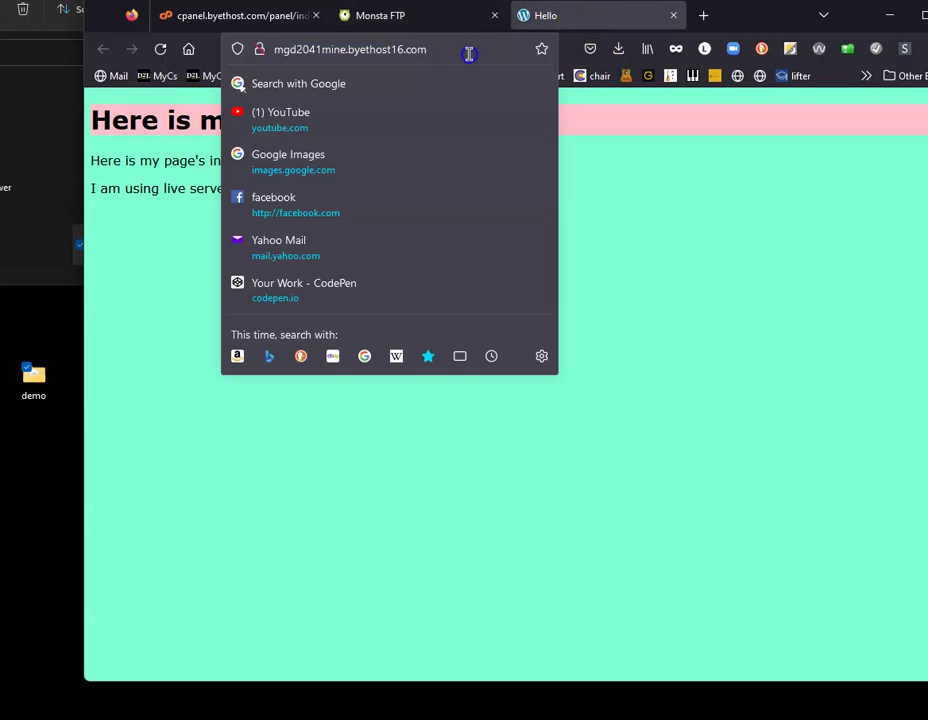
pyautogui.write('/dem')
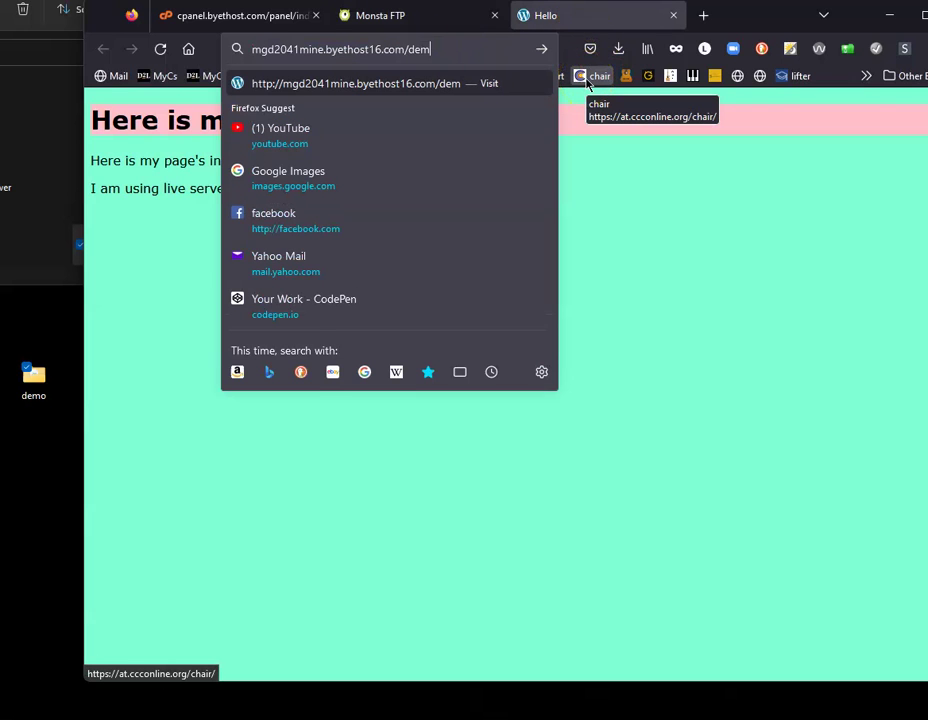
pyautogui.write('o')
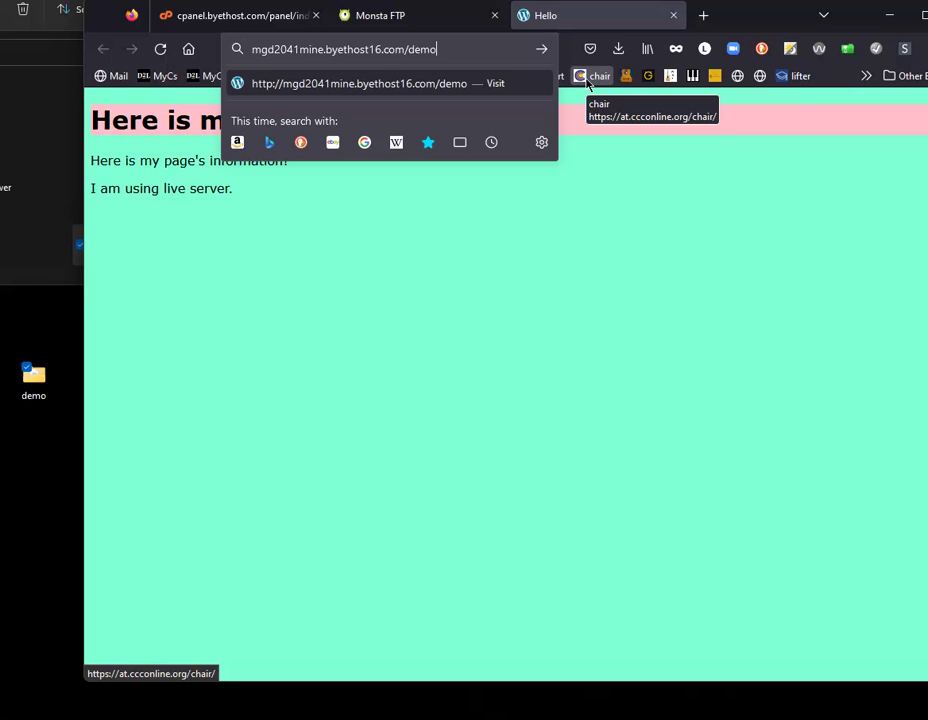
pyautogui.press('Return')
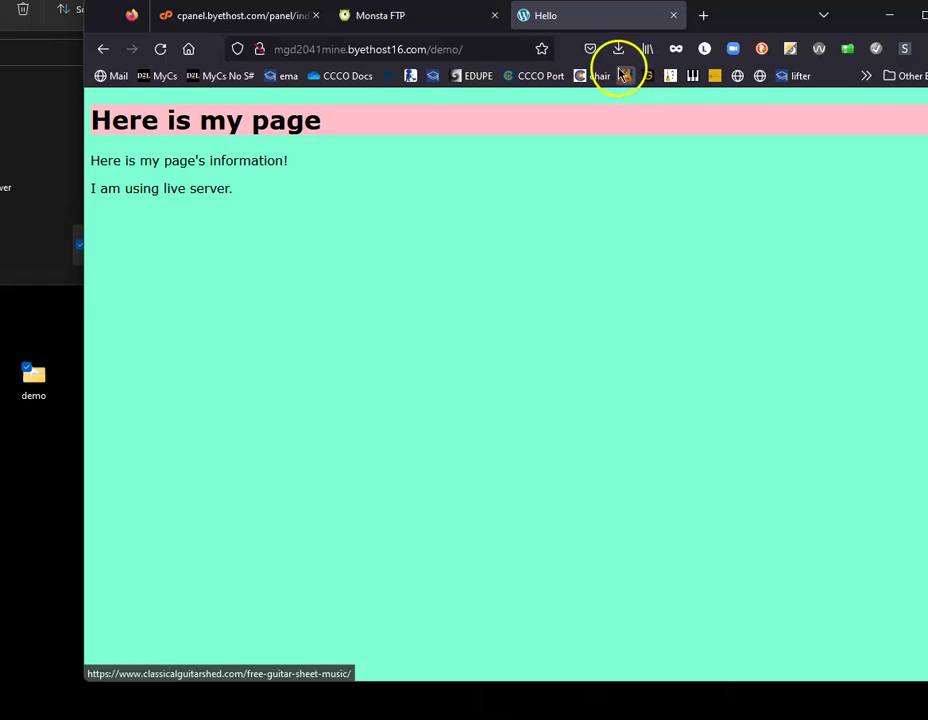
# Step: Open the demo folder in the file manager and examine the actions and properties available for index.html
pyautogui.click(424, 16)
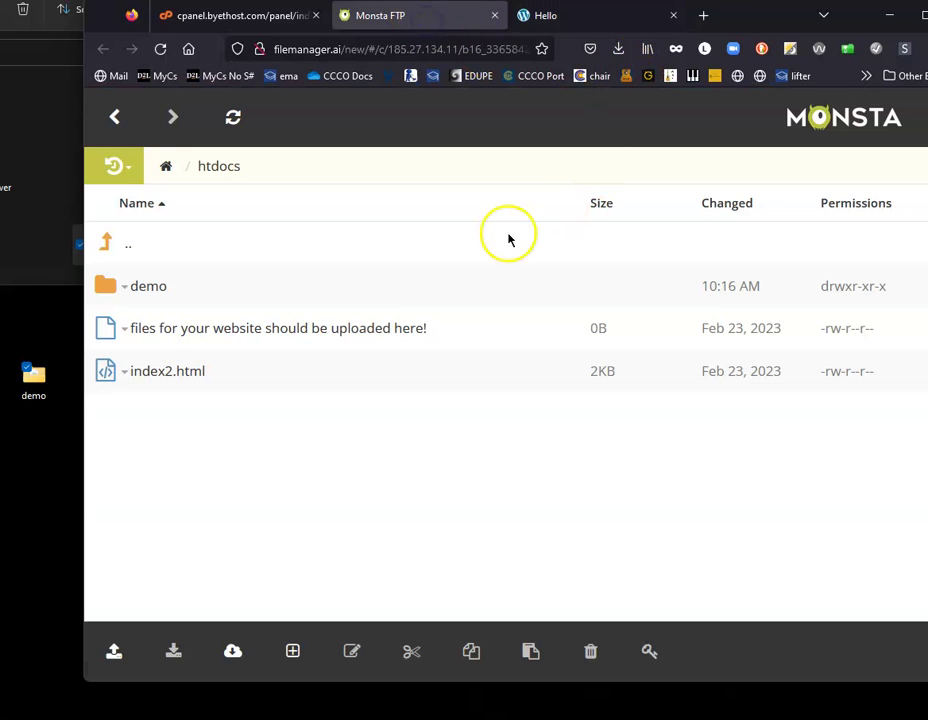
pyautogui.click(153, 288)
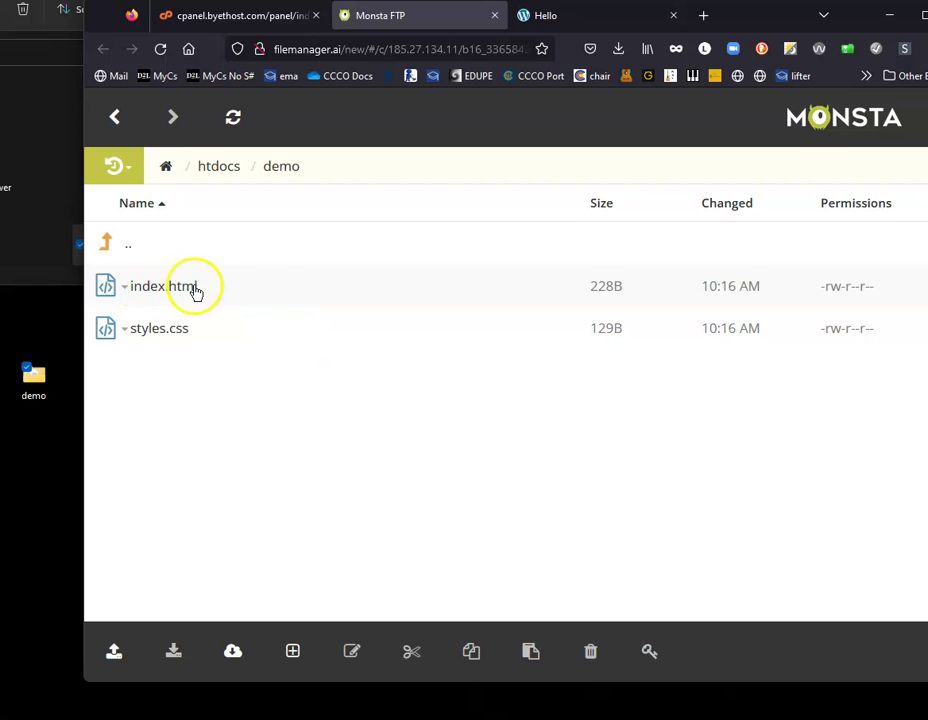
pyautogui.click(263, 290)
pyautogui.rightClick(250, 293)
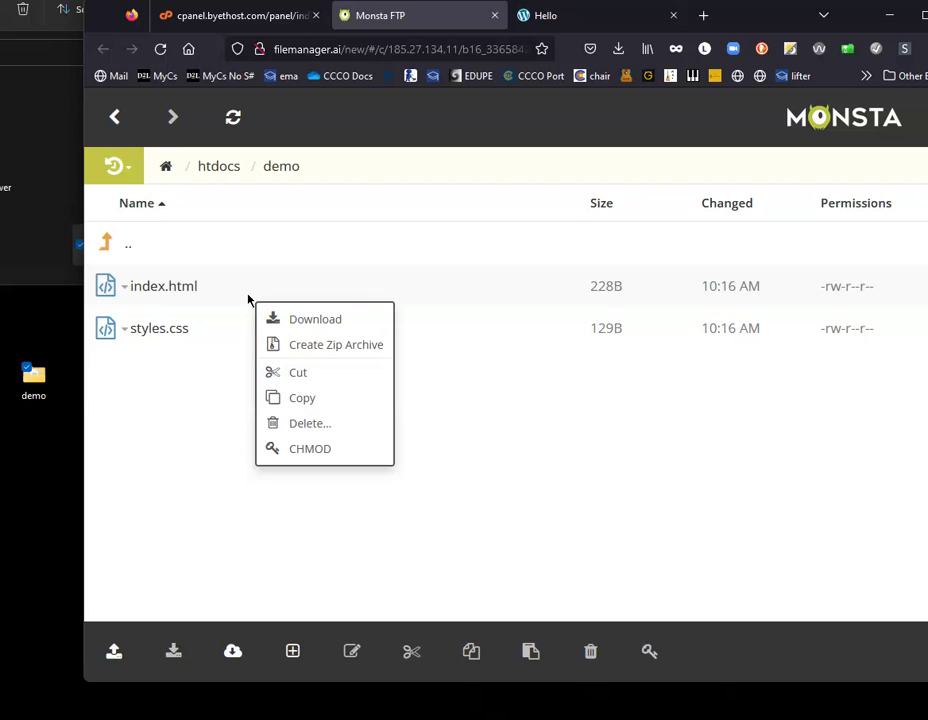
pyautogui.click(232, 295)
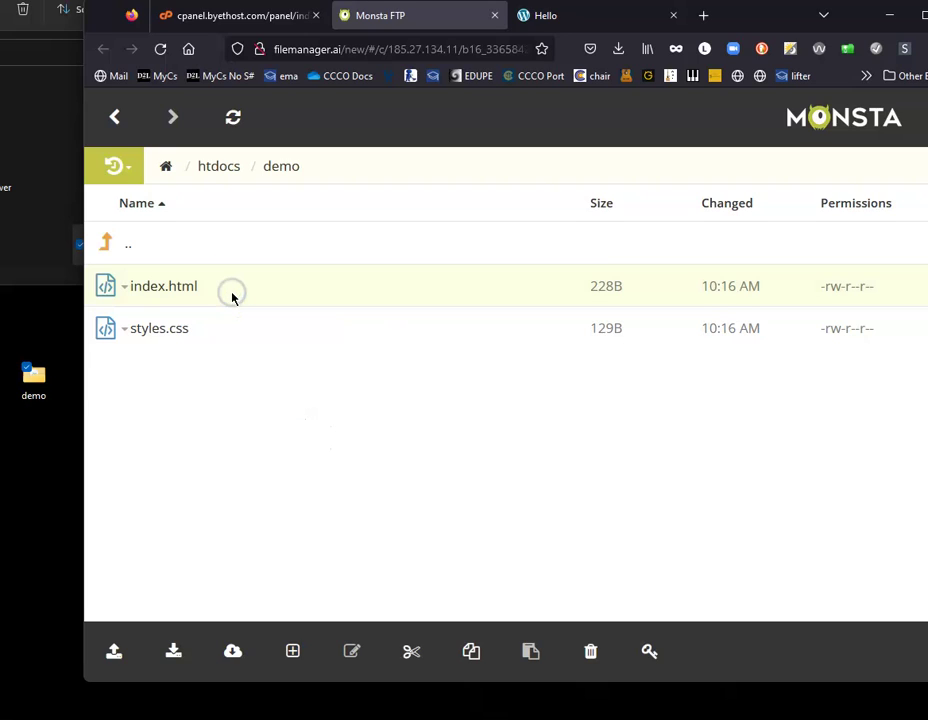
pyautogui.moveTo(865, 22); pyautogui.dragTo(814, 13)
pyautogui.click(896, 277)
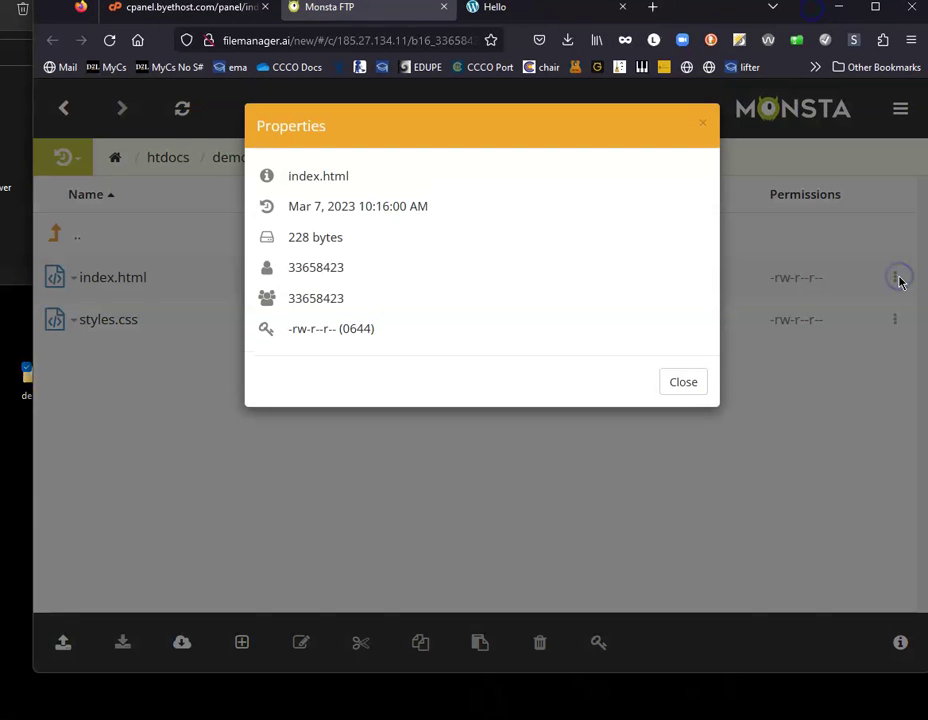
pyautogui.click(683, 382)
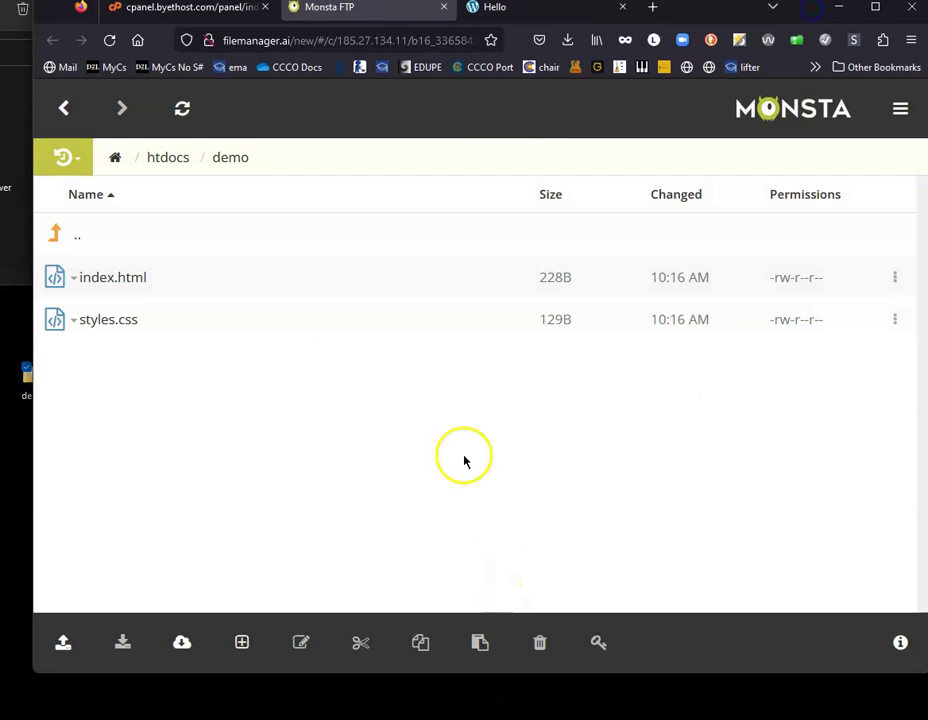
pyautogui.click(213, 278)
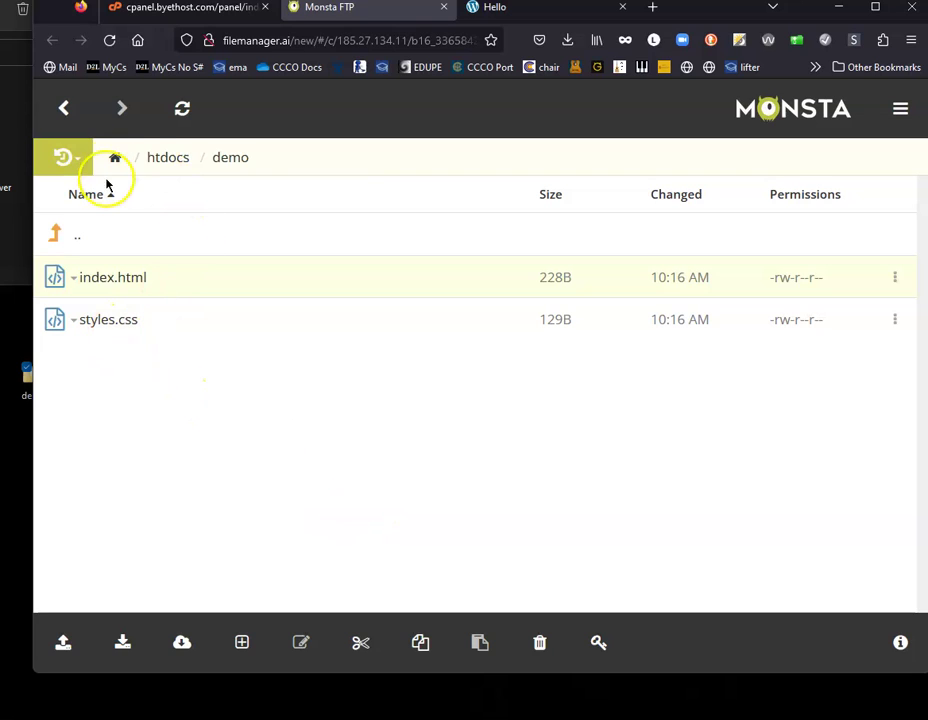
# Step: Return to htdocs and delete the demo folder from it
pyautogui.click(56, 234)
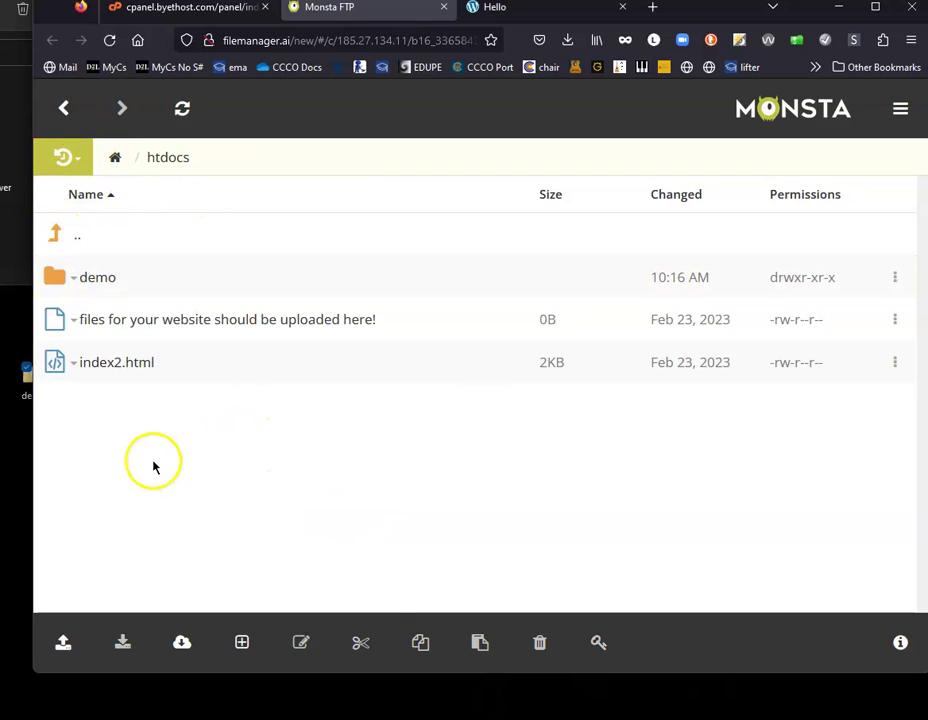
pyautogui.click(95, 278)
pyautogui.click(168, 160)
pyautogui.click(295, 279)
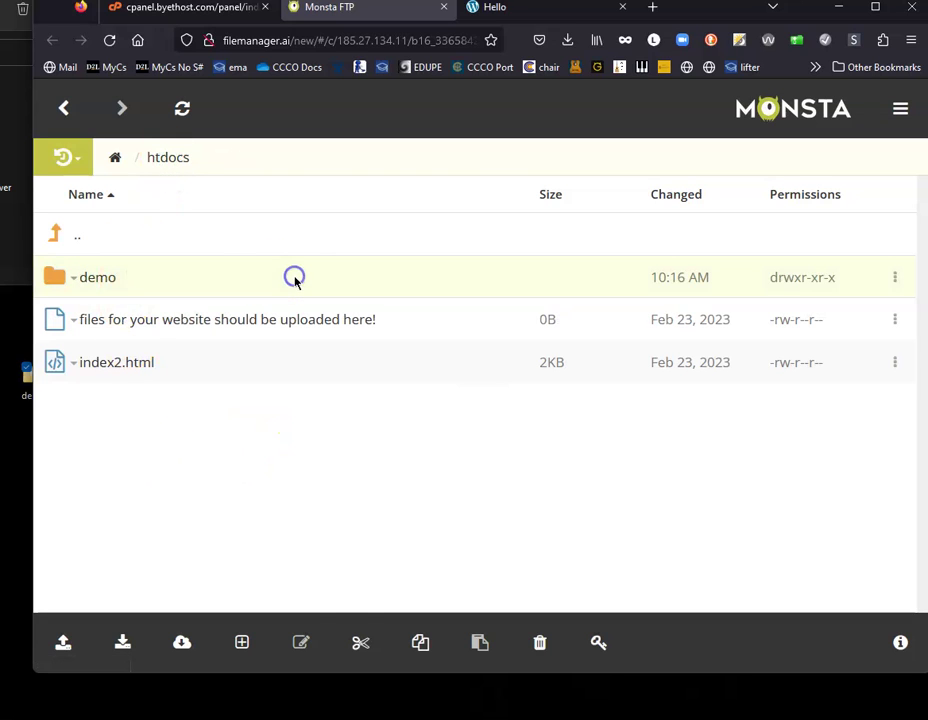
pyautogui.click(540, 642)
pyautogui.click(684, 215)
# Step: Open the demo folder on the desktop and rename its index.html file to whyme.html
pyautogui.hotkey('alt', 'Tab')
pyautogui.moveTo(396, 21); pyautogui.dragTo(365, 21)
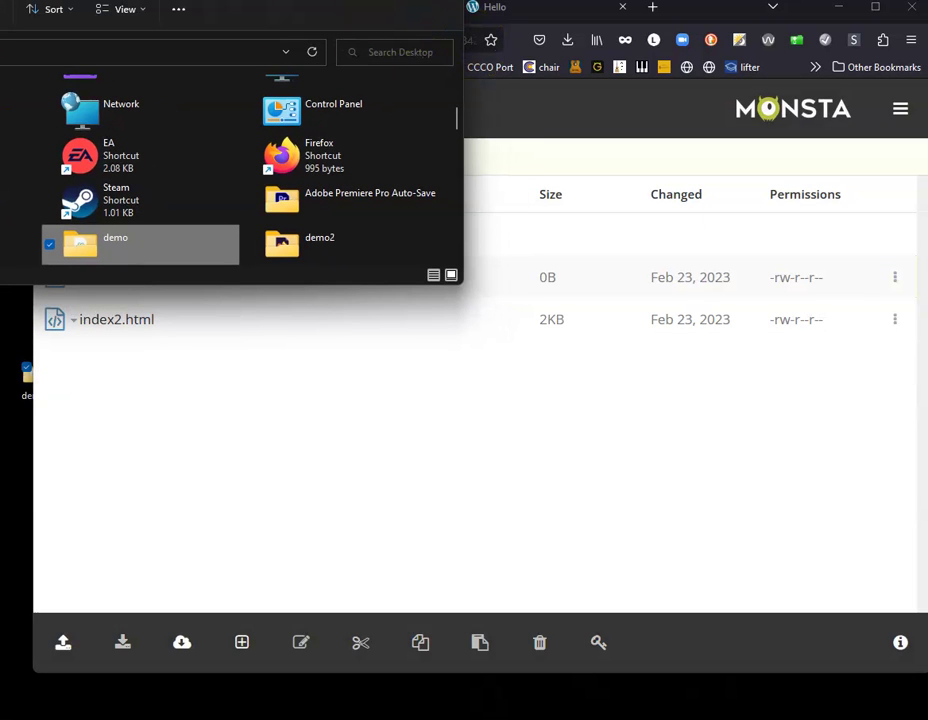
pyautogui.hotkey('alt', 'Tab')
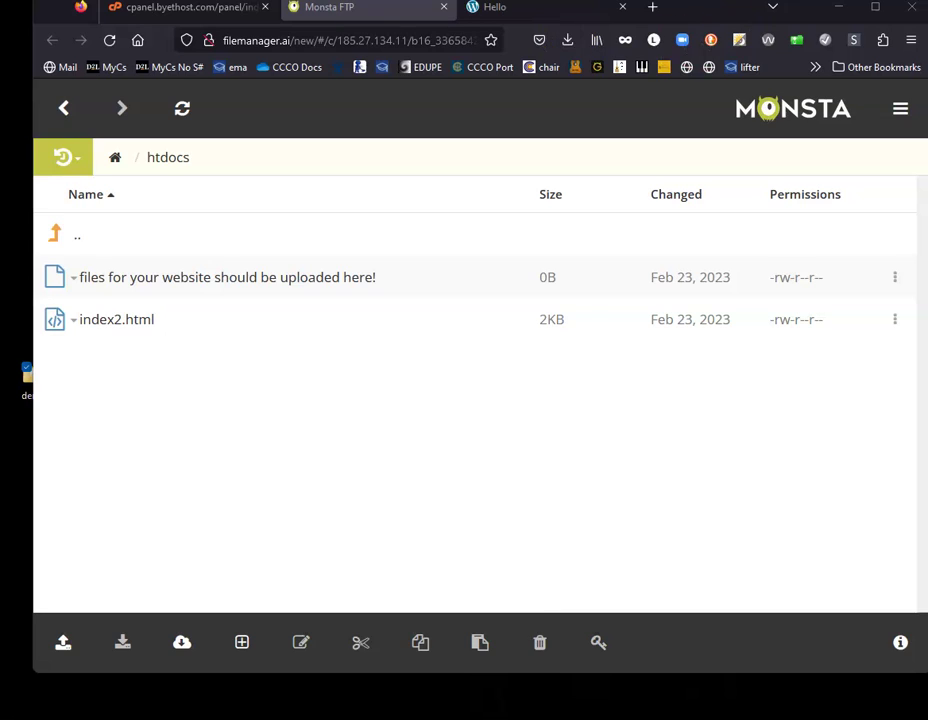
pyautogui.moveTo(712, 16); pyautogui.dragTo(795, 46)
pyautogui.doubleClick(34, 389)
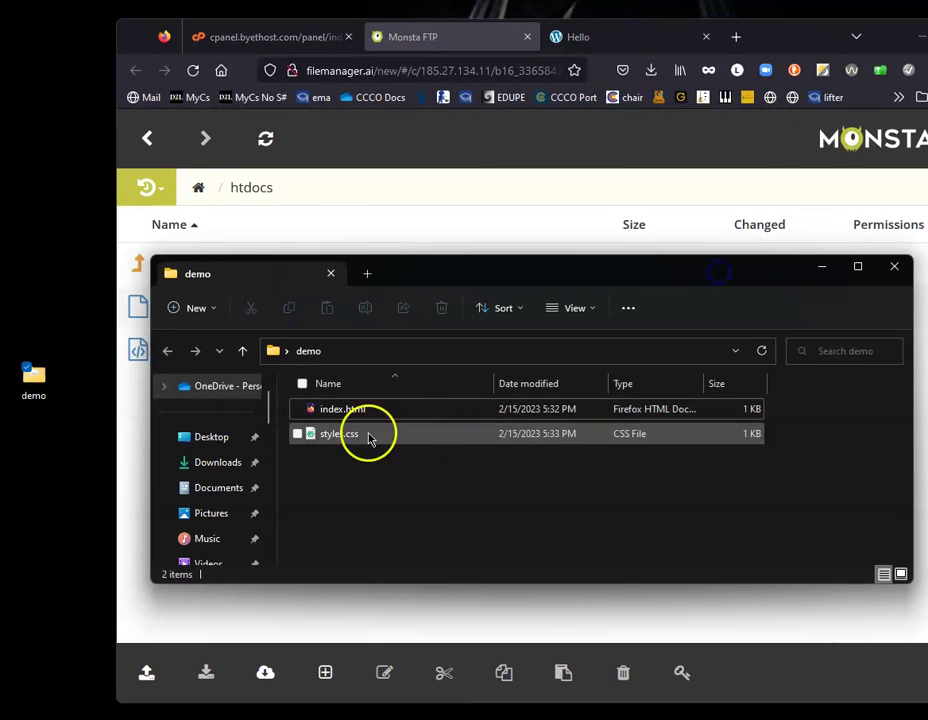
pyautogui.click(358, 412)
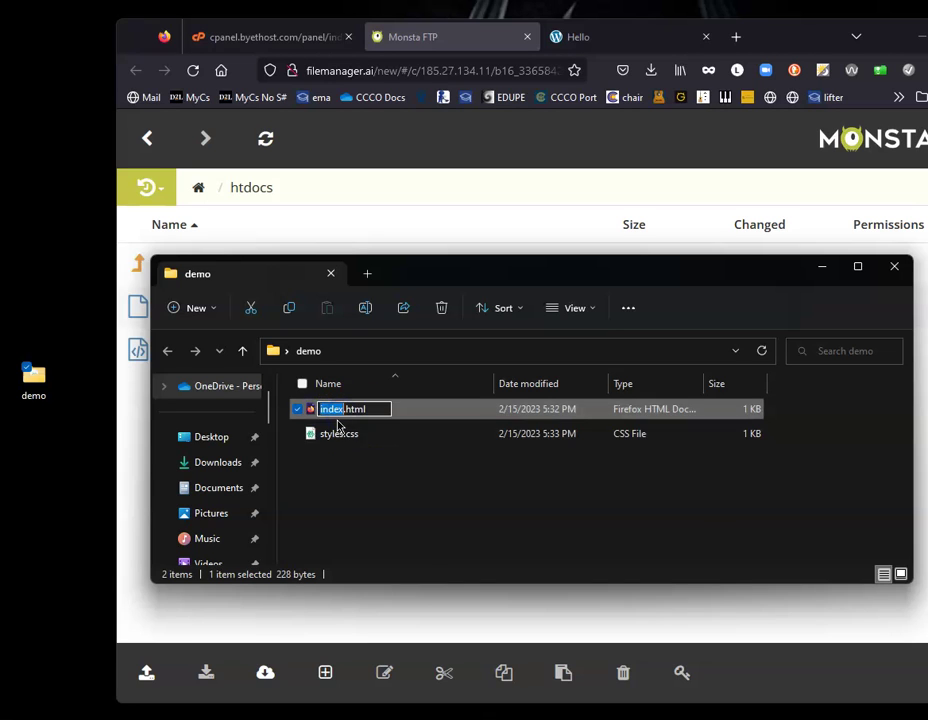
pyautogui.press('Return')
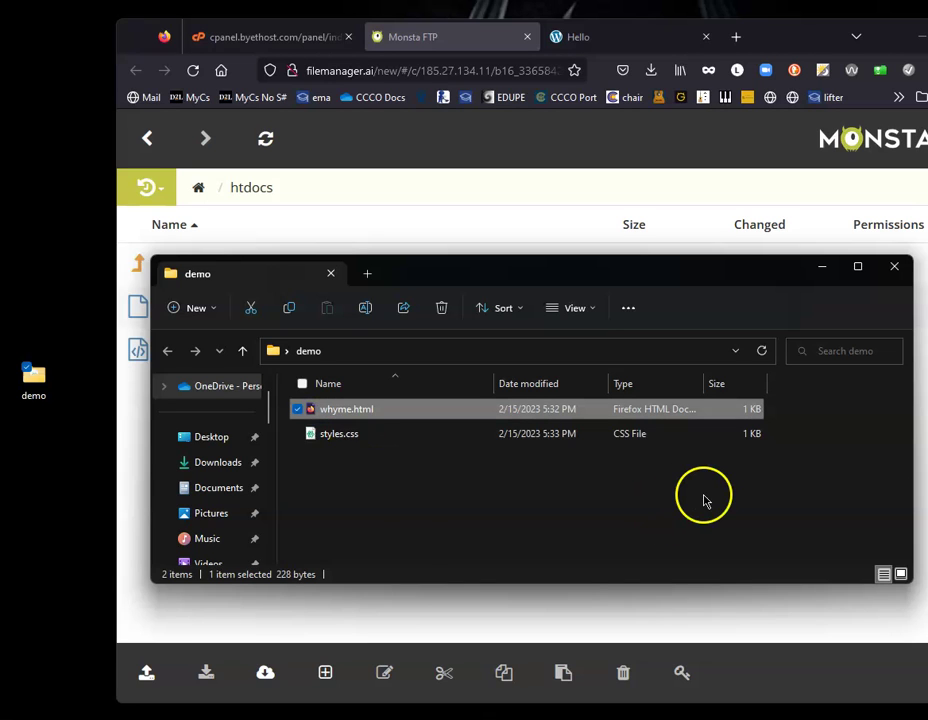
# Step: Open styles.css from the local demo folder in the Atom editor
pyautogui.rightClick(348, 420)
pyautogui.click(416, 485)
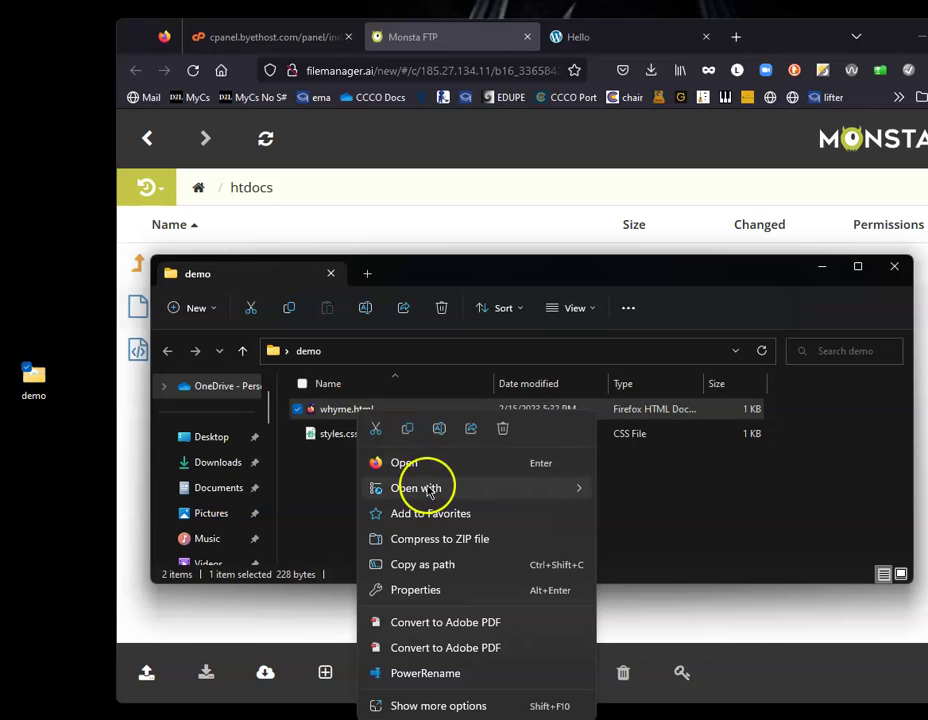
pyautogui.click(350, 494)
pyautogui.click(346, 436)
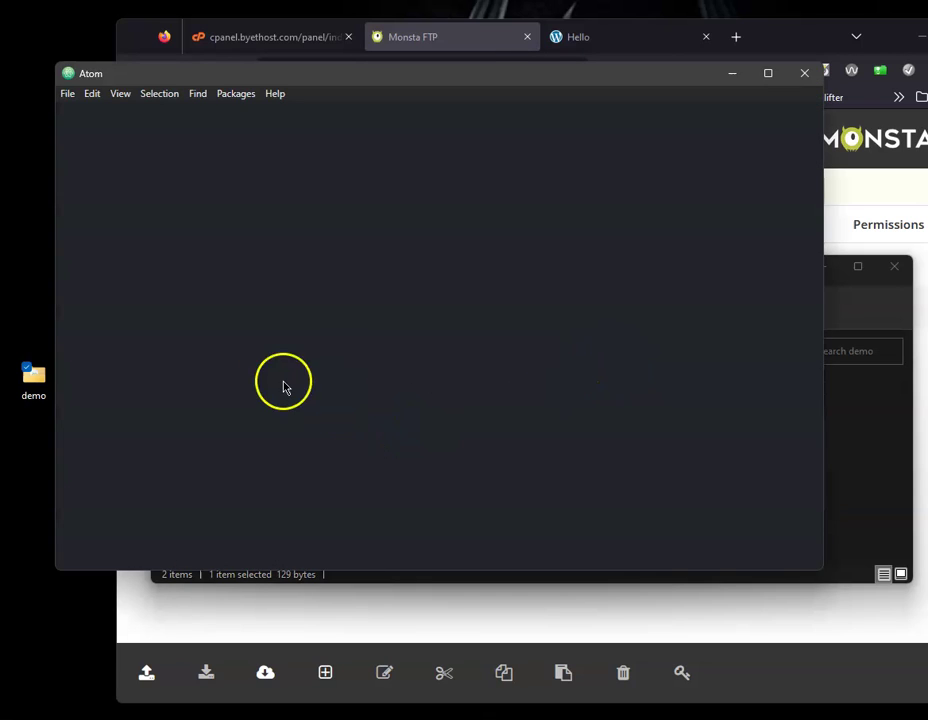
# Step: Change the h1 declaration in styles.css to background-color: red, save the file and close the editor
pyautogui.doubleClick(505, 258)
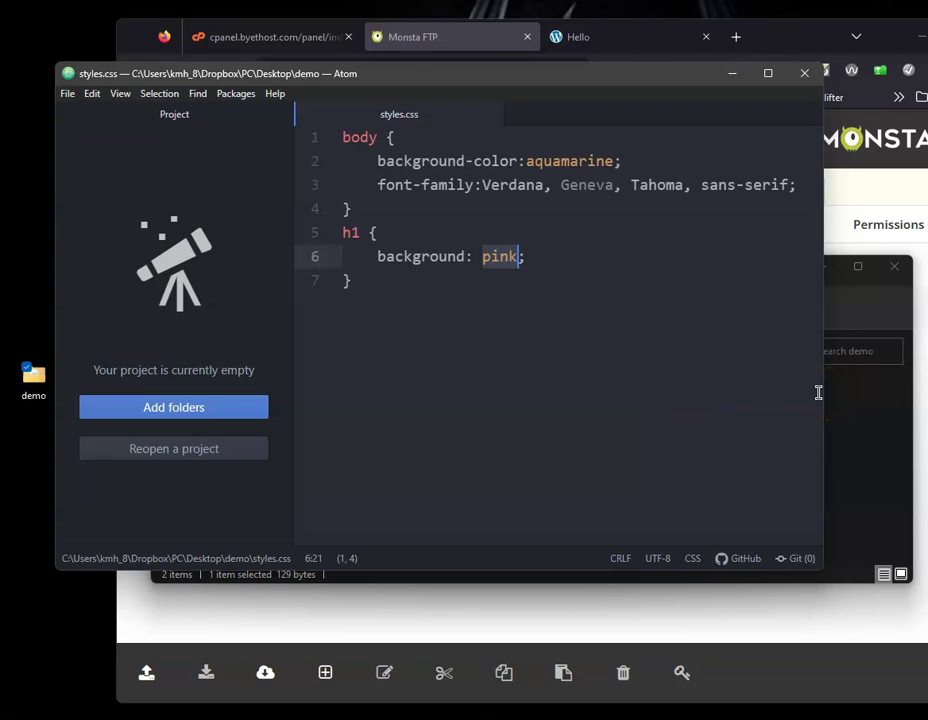
pyautogui.write('char')
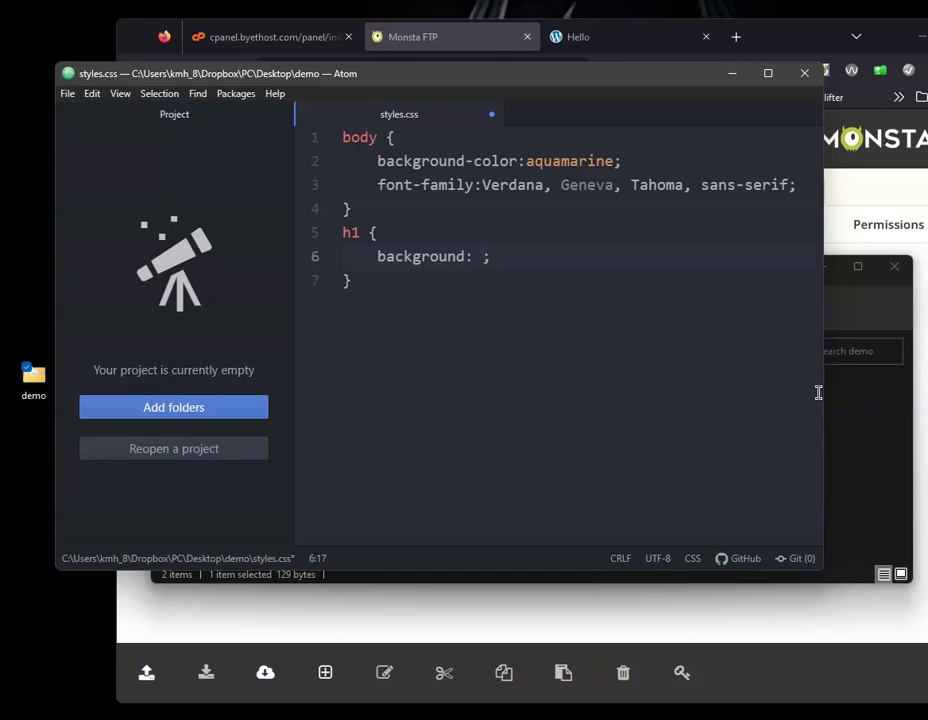
pyautogui.write('-co')
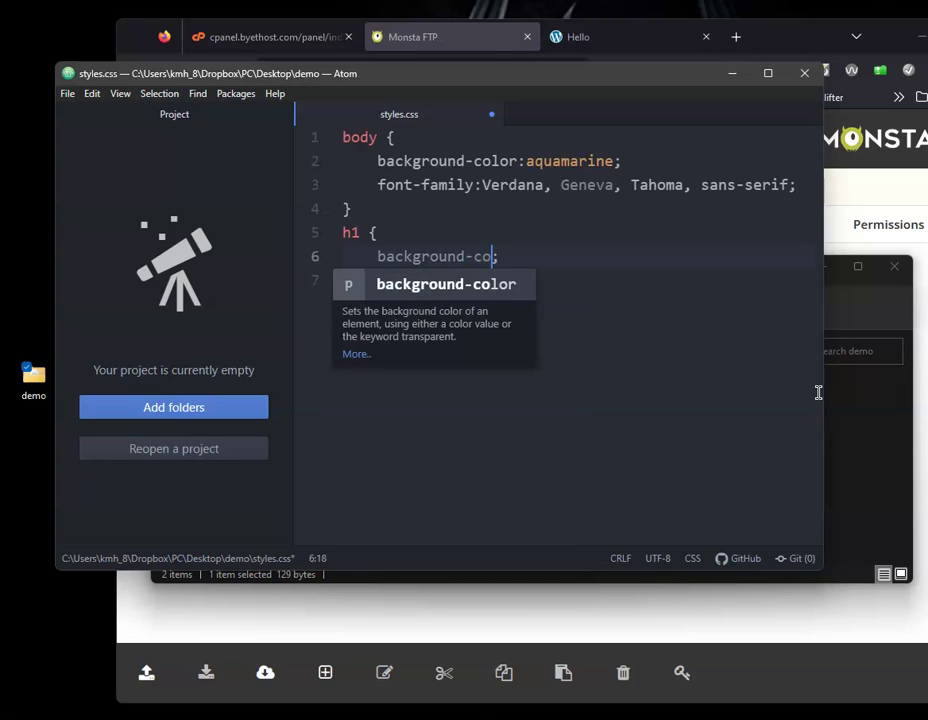
pyautogui.press('Return')
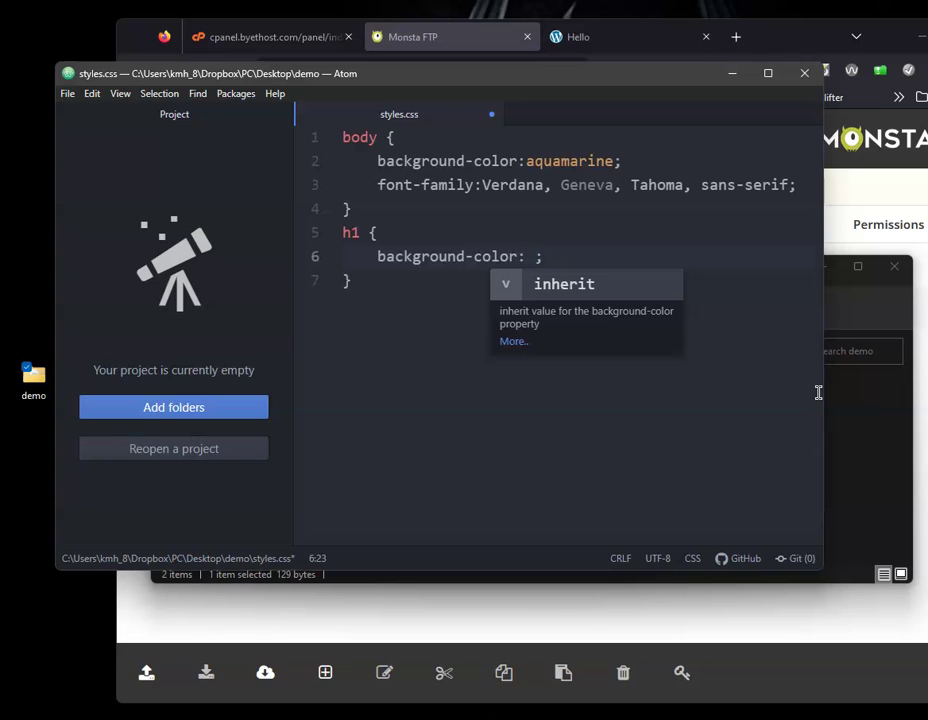
pyautogui.write('red')
pyautogui.hotkey('ctrl', 's')
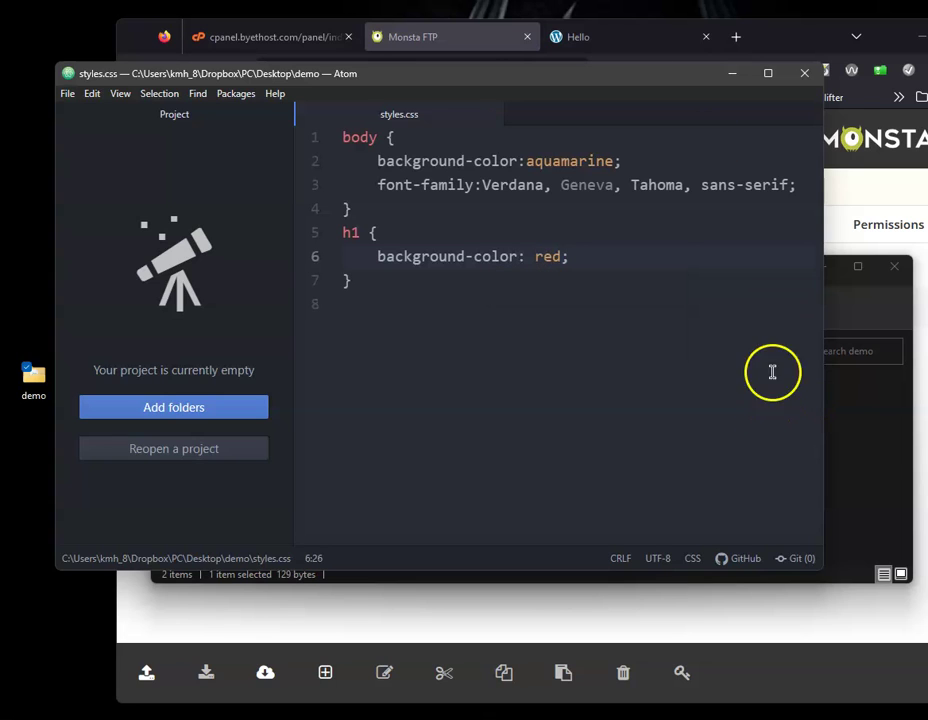
pyautogui.click(804, 72)
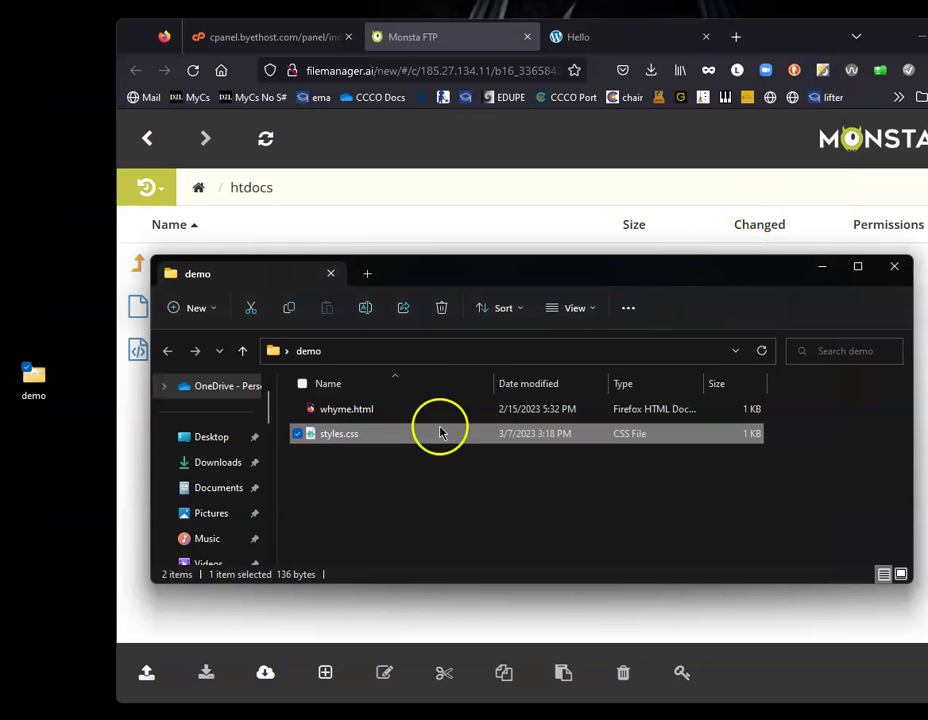
# Step: Upload the edited demo folder from the desktop into htdocs and open it in the file manager
pyautogui.click(384, 487)
pyautogui.moveTo(562, 281); pyautogui.dragTo(828, 327)
pyautogui.click(498, 410)
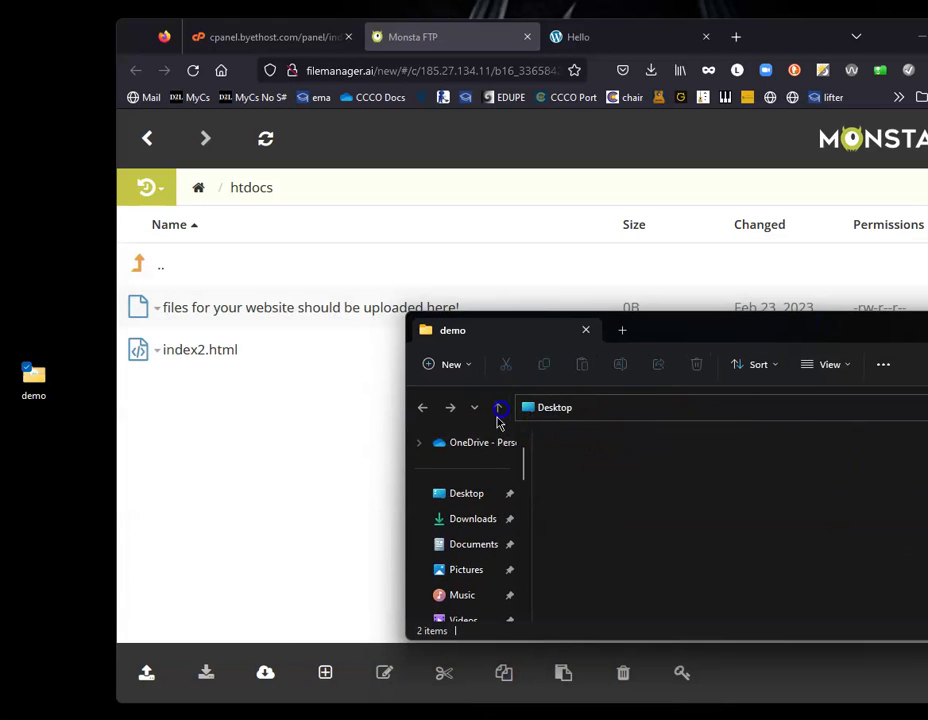
pyautogui.moveTo(792, 607); pyautogui.dragTo(290, 464)
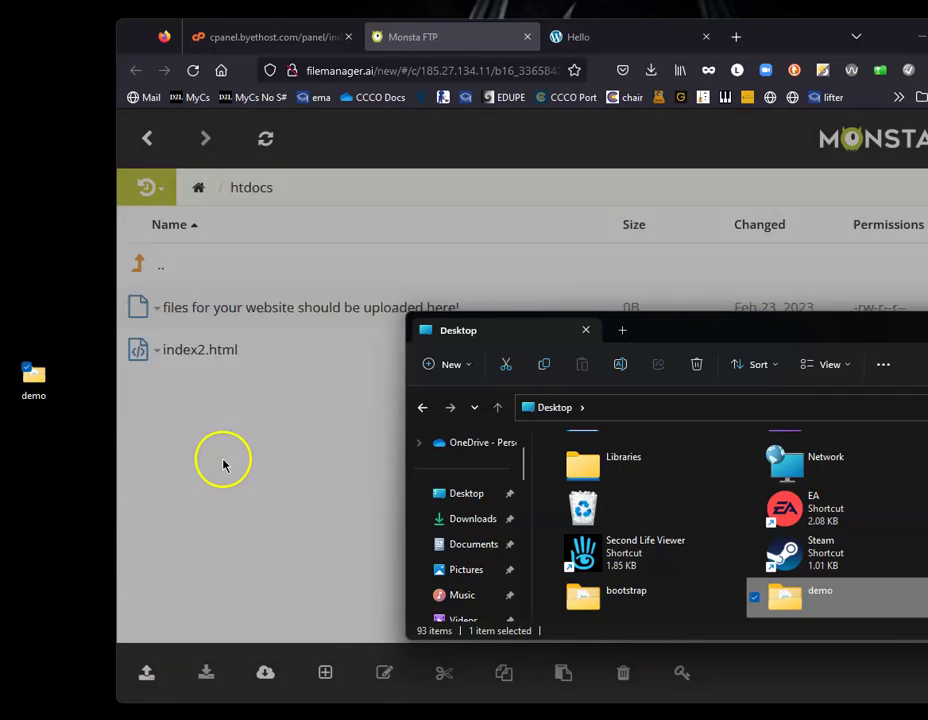
pyautogui.click(224, 466)
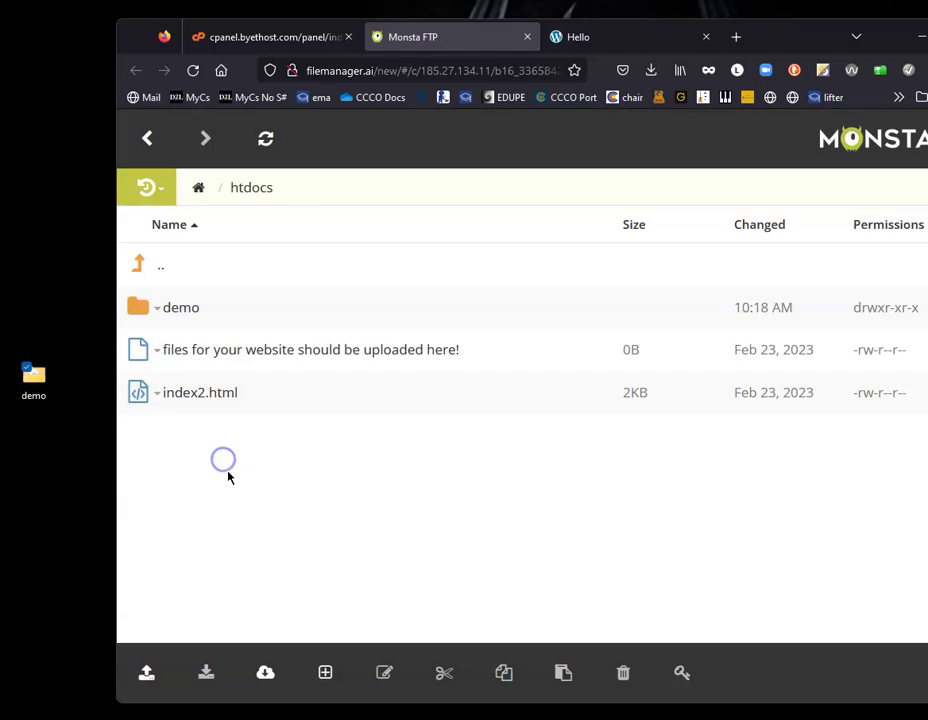
pyautogui.click(188, 316)
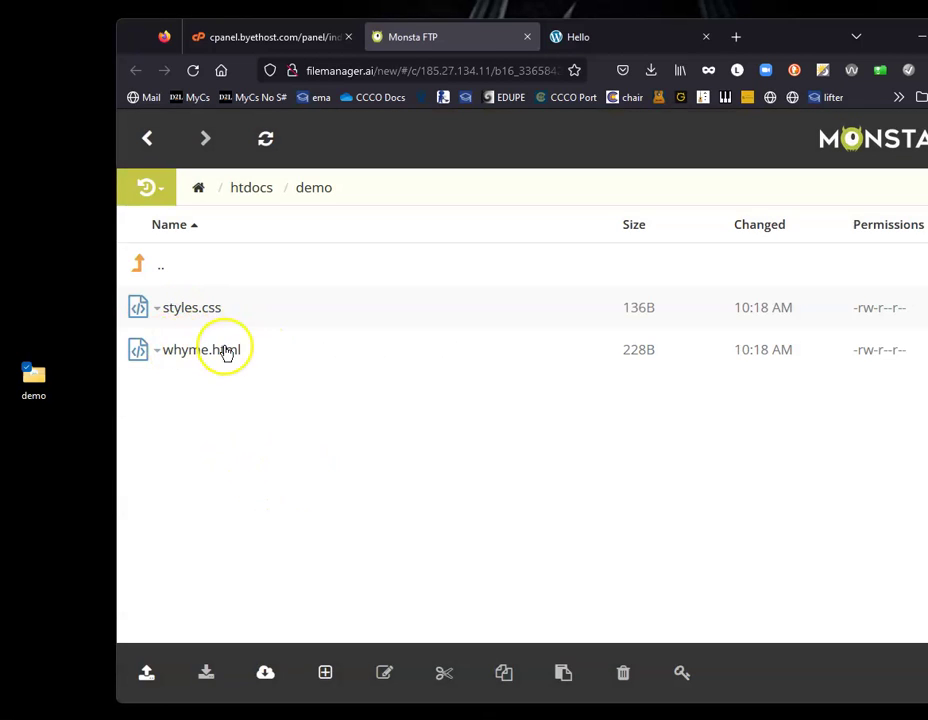
# Step: Load mgd2041mine.byethost16.com/demo/whyme.html in the website tab and refresh the page
pyautogui.click(636, 41)
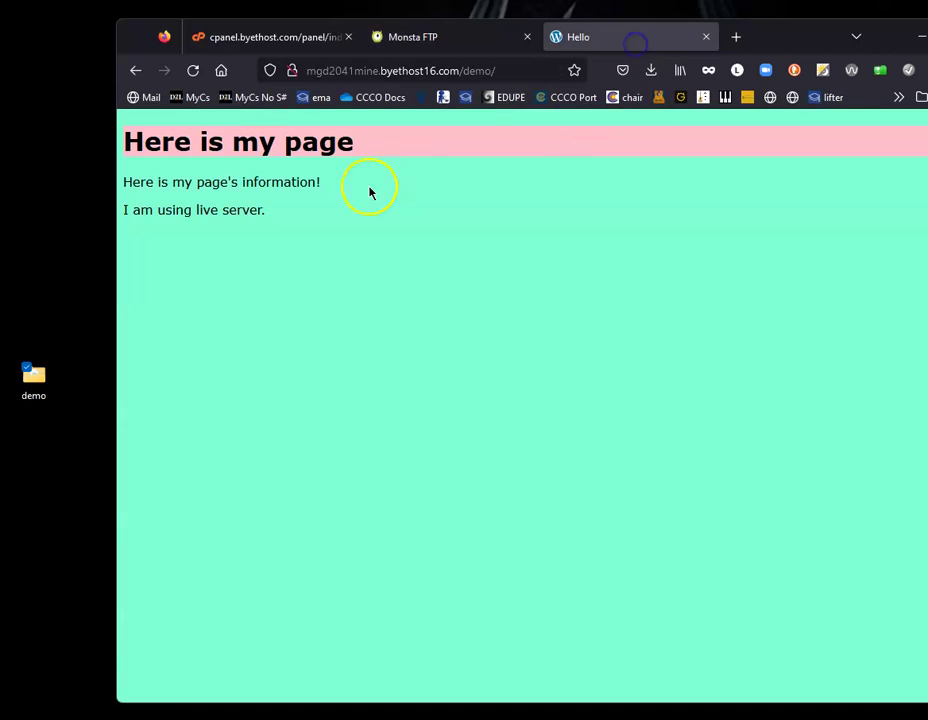
pyautogui.click(499, 71)
pyautogui.click(488, 70)
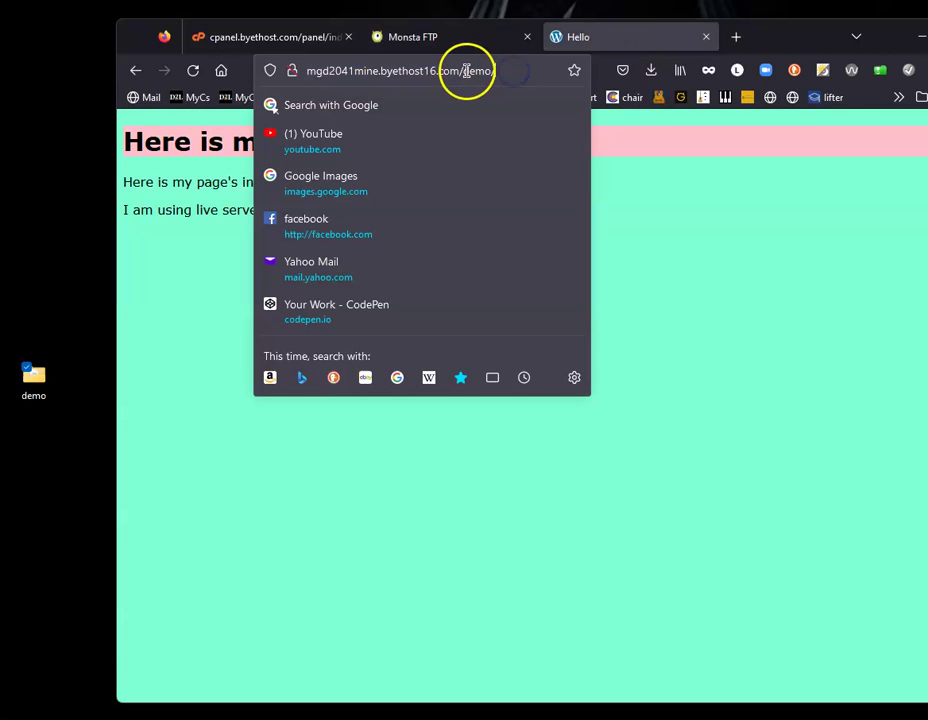
pyautogui.write('whyme.html')
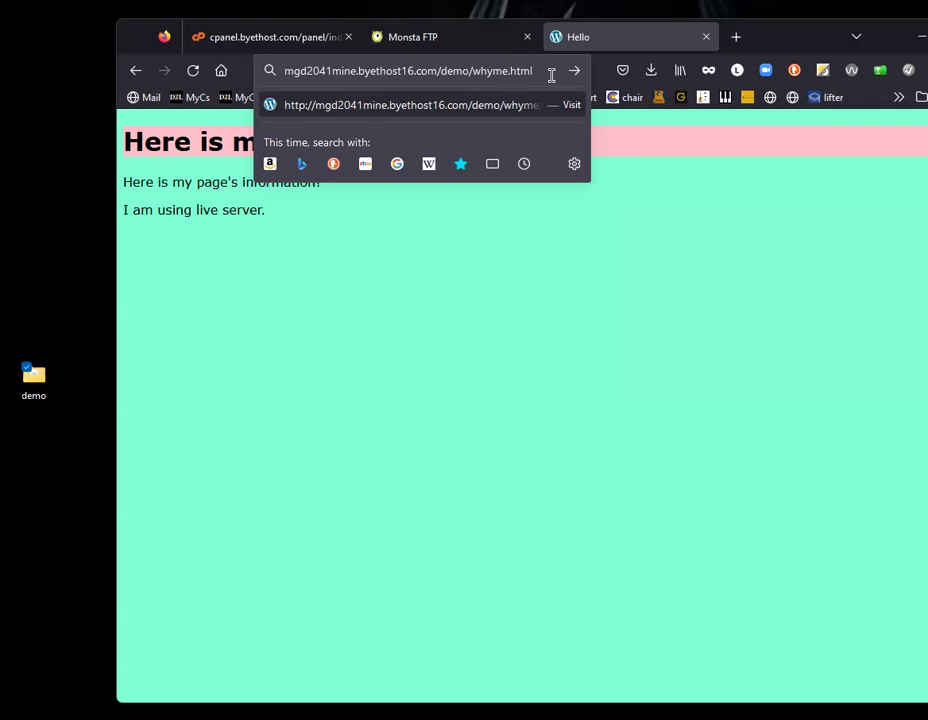
pyautogui.press('Return')
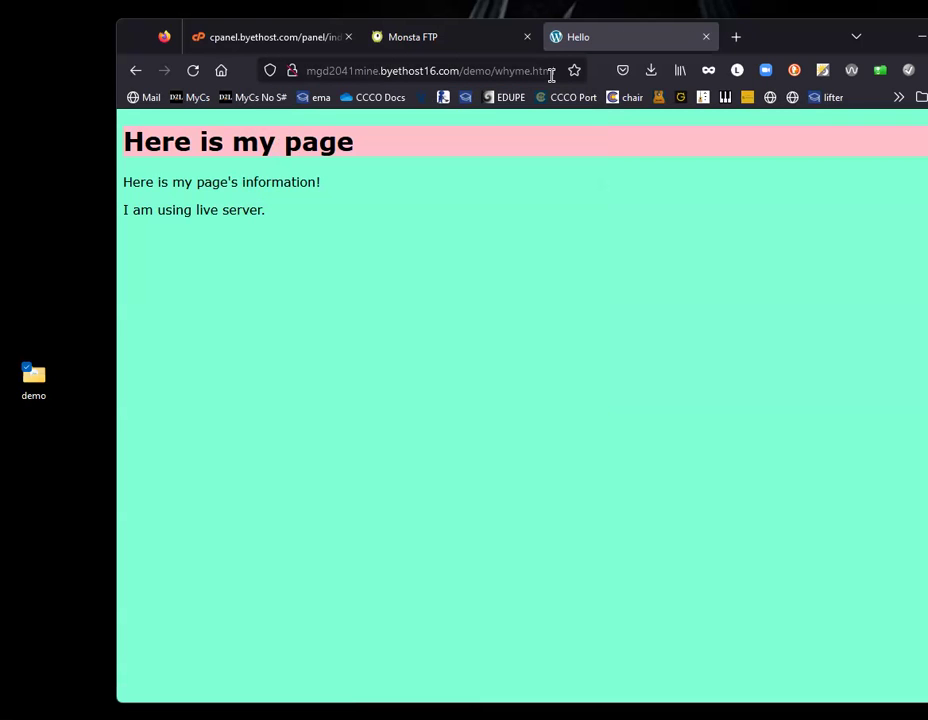
pyautogui.click(193, 70)
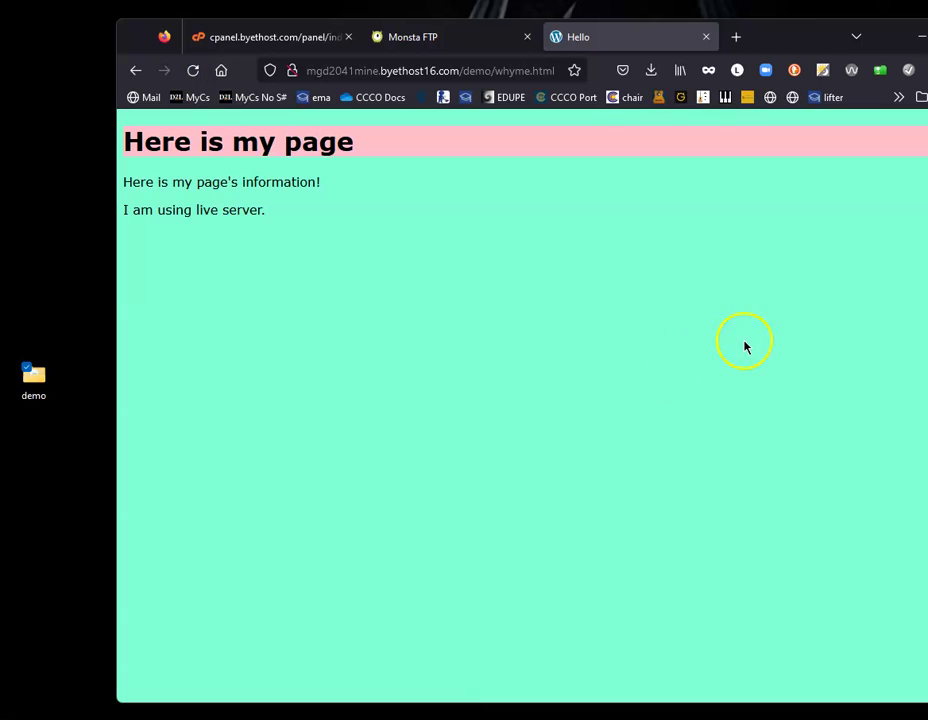
# Step: Copy the whyme.html address, load it in the Brave browser and place that window for comparison with the first browser
pyautogui.click(494, 71)
pyautogui.hotkey('ctrl', 'c')
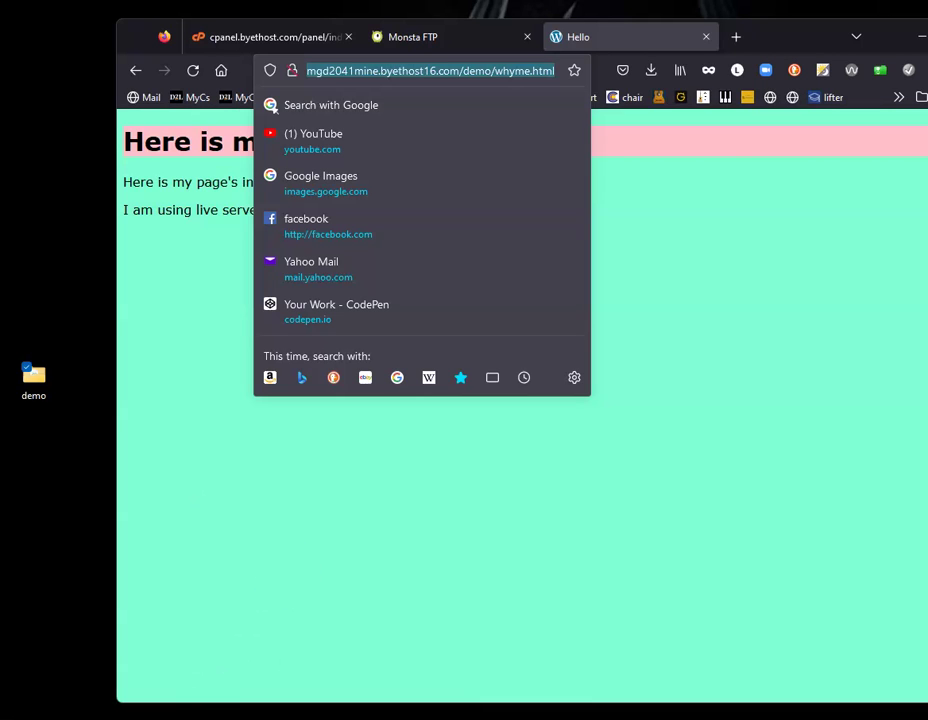
pyautogui.press('Escape')
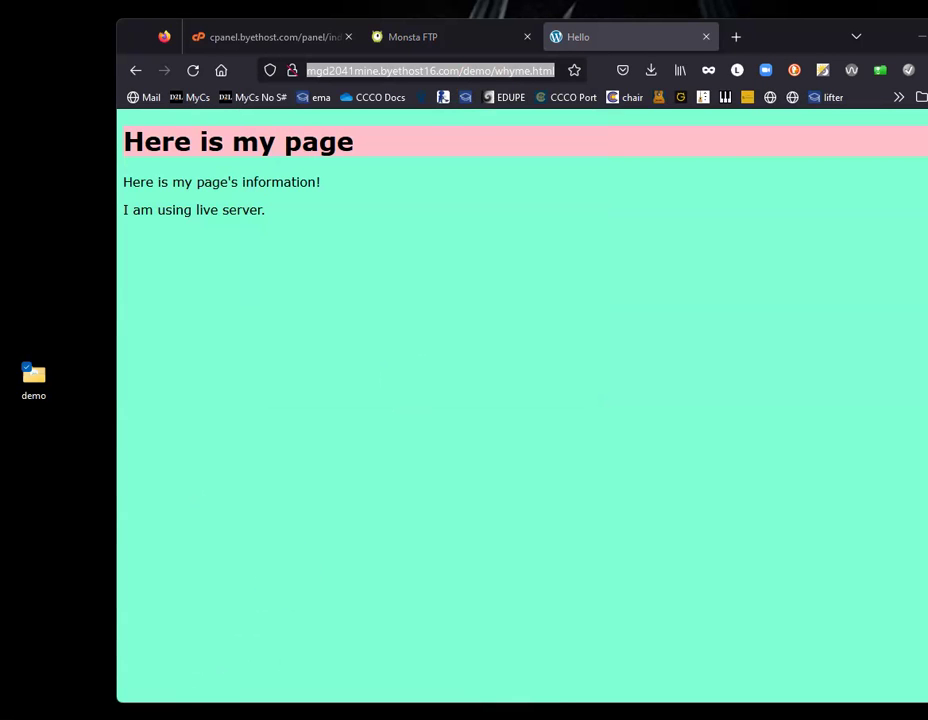
pyautogui.hotkey('alt', 'Tab')
pyautogui.click(429, 118)
pyautogui.hotkey('ctrl', 'v')
pyautogui.press('Return')
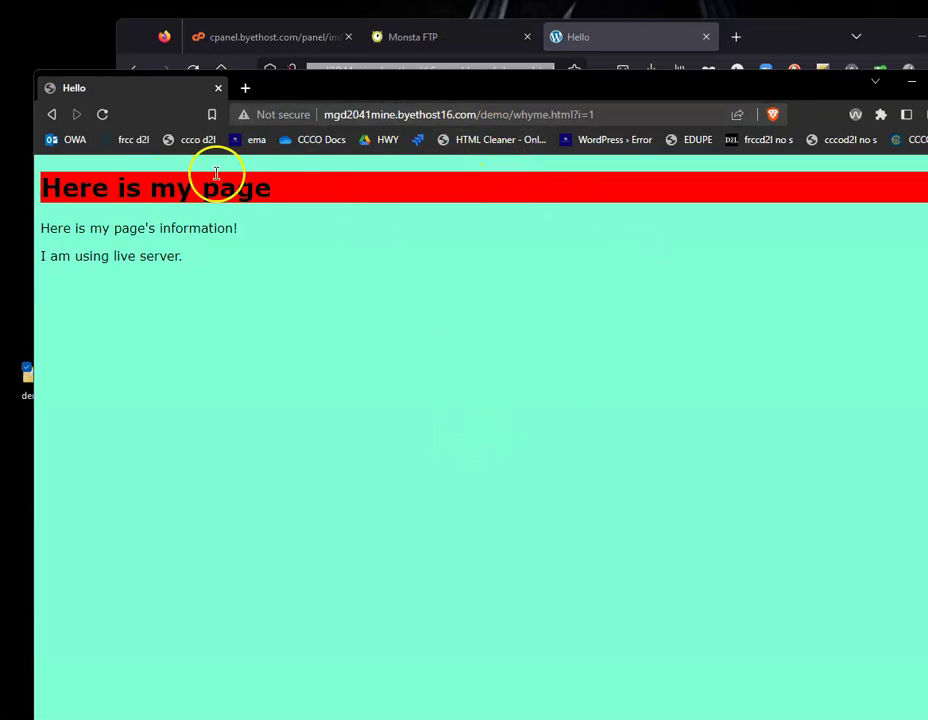
pyautogui.moveTo(575, 105); pyautogui.dragTo(620, 329)
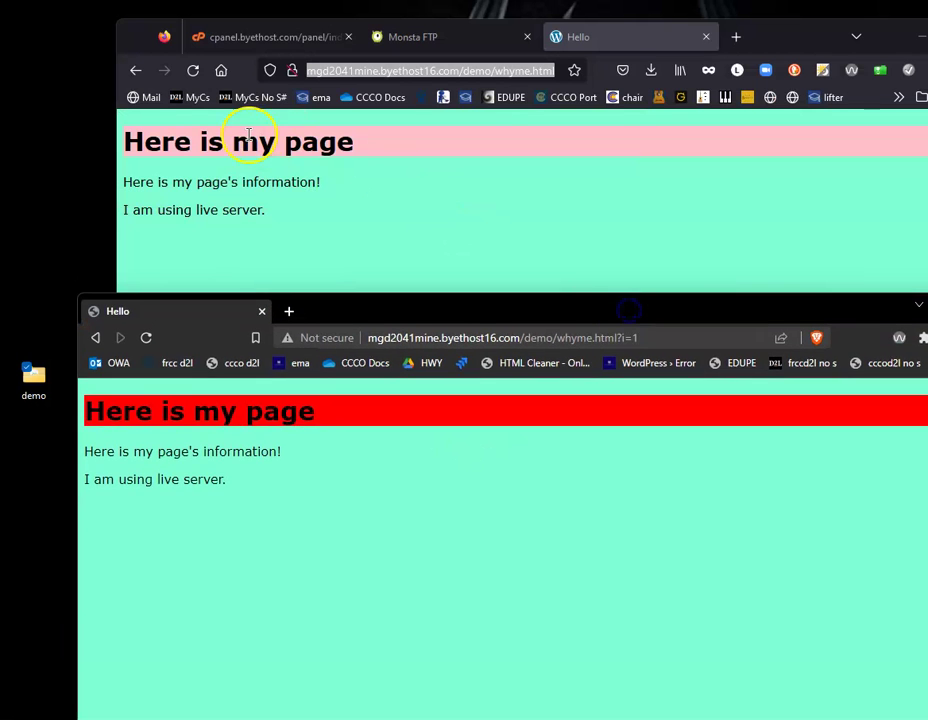
# Step: Load whyme.html again in a duplicate tab of the first browser and close both website tabs
pyautogui.click(443, 211)
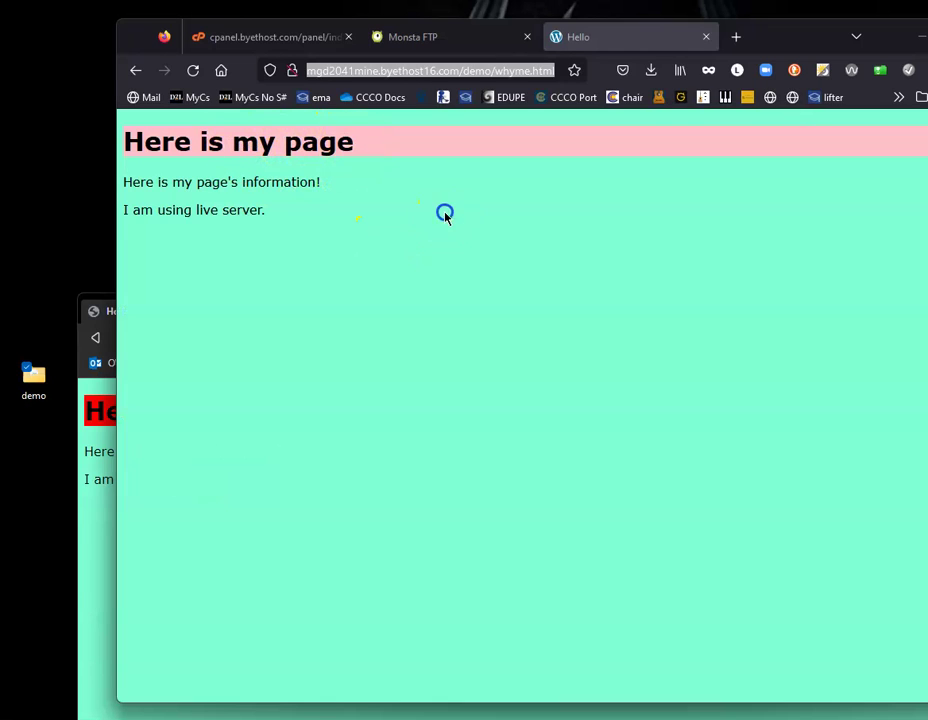
pyautogui.middleClick(193, 72)
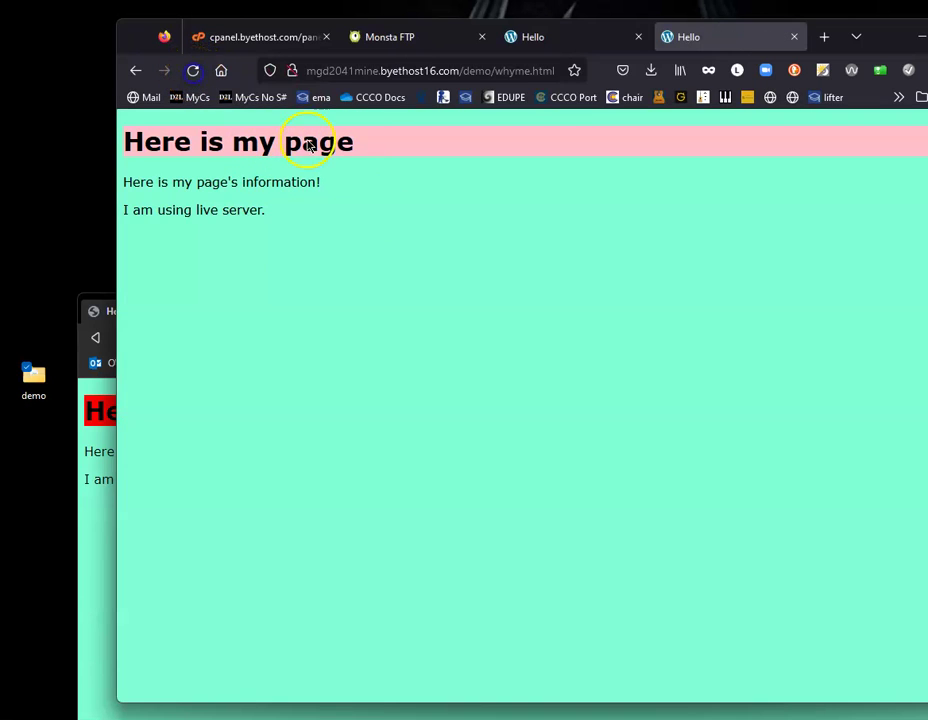
pyautogui.click(792, 40)
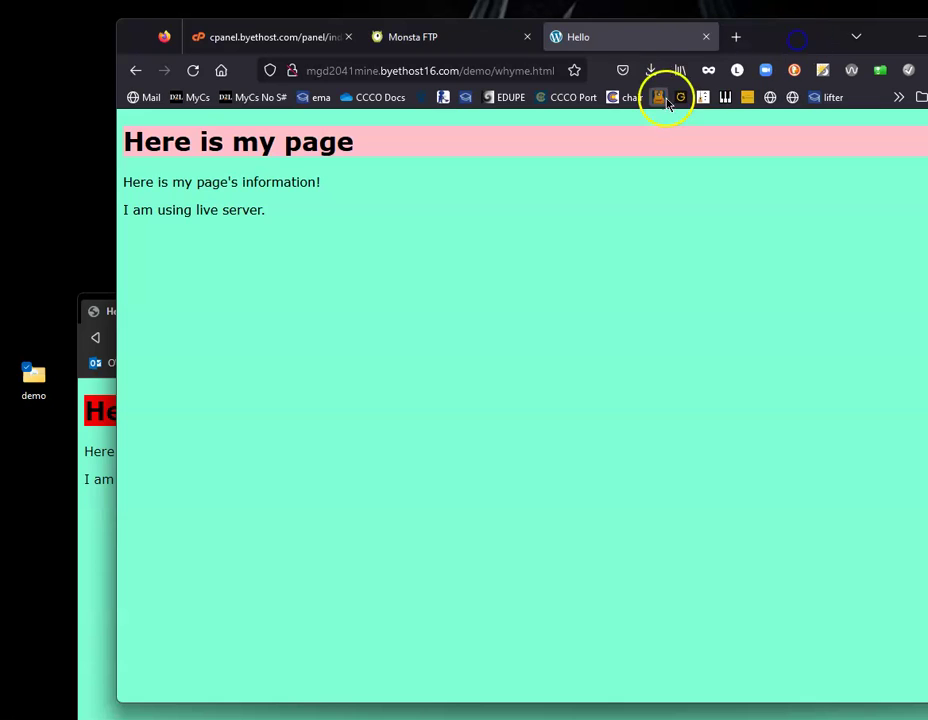
pyautogui.click(707, 39)
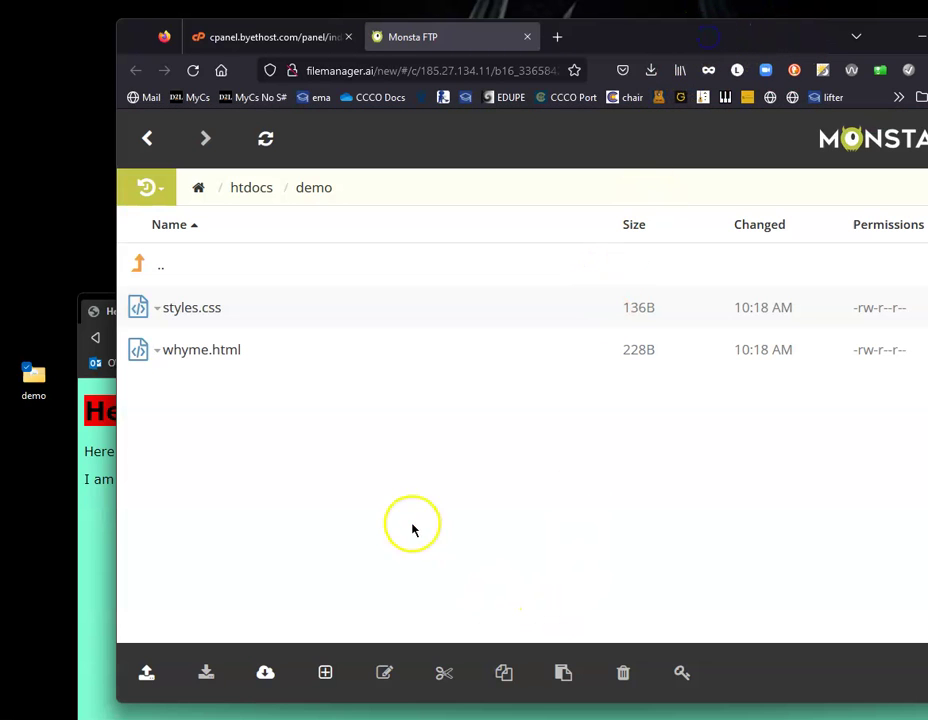
# Step: Go back to htdocs in the file manager and review its contents alongside the hosting control panel
pyautogui.click(245, 187)
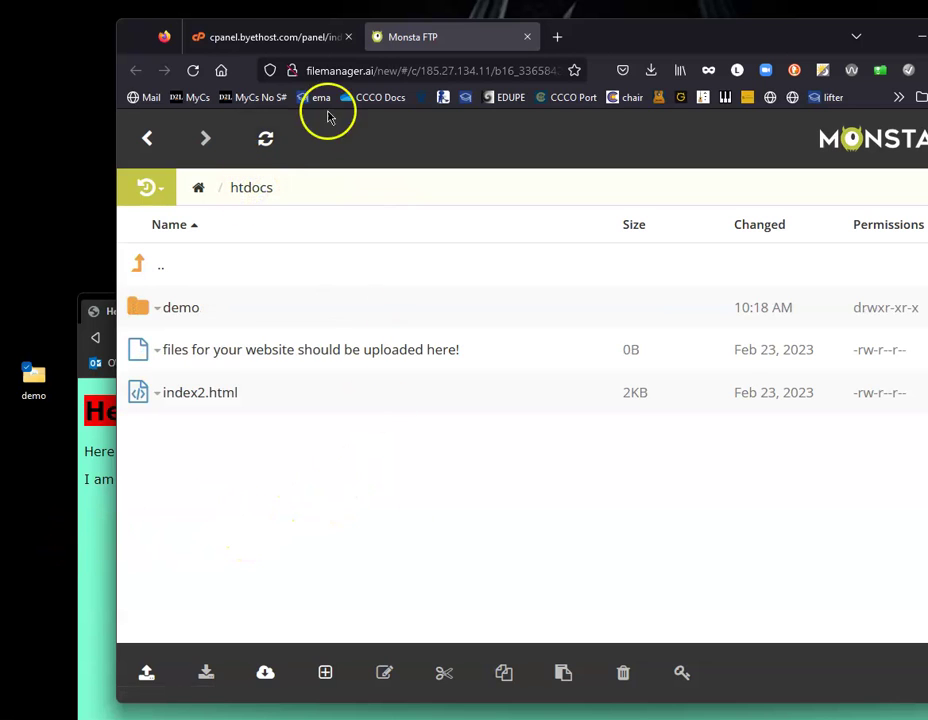
pyautogui.click(335, 37)
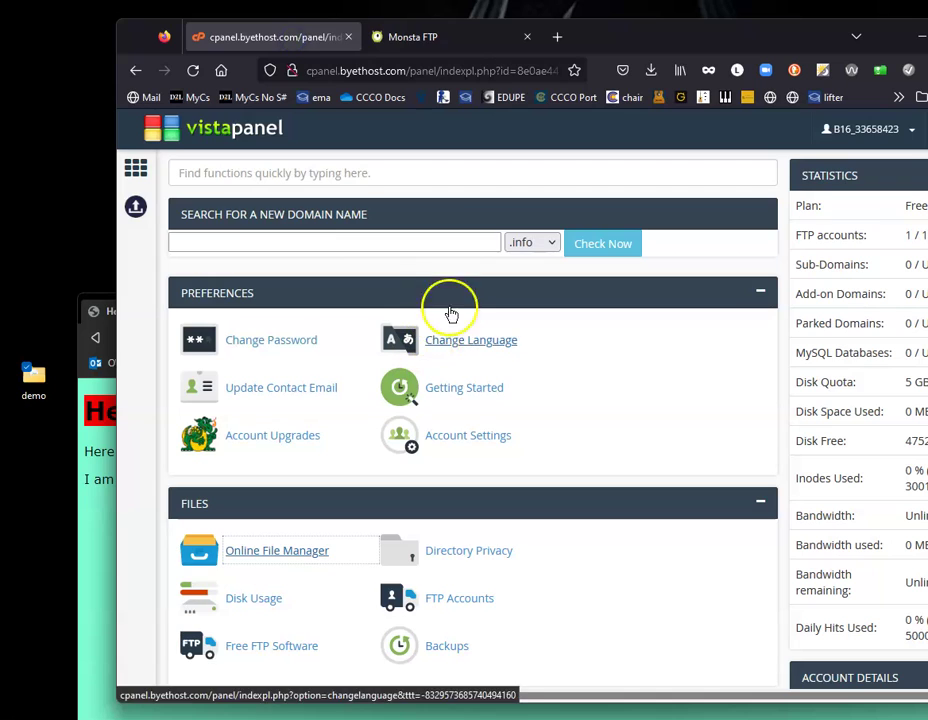
pyautogui.click(460, 37)
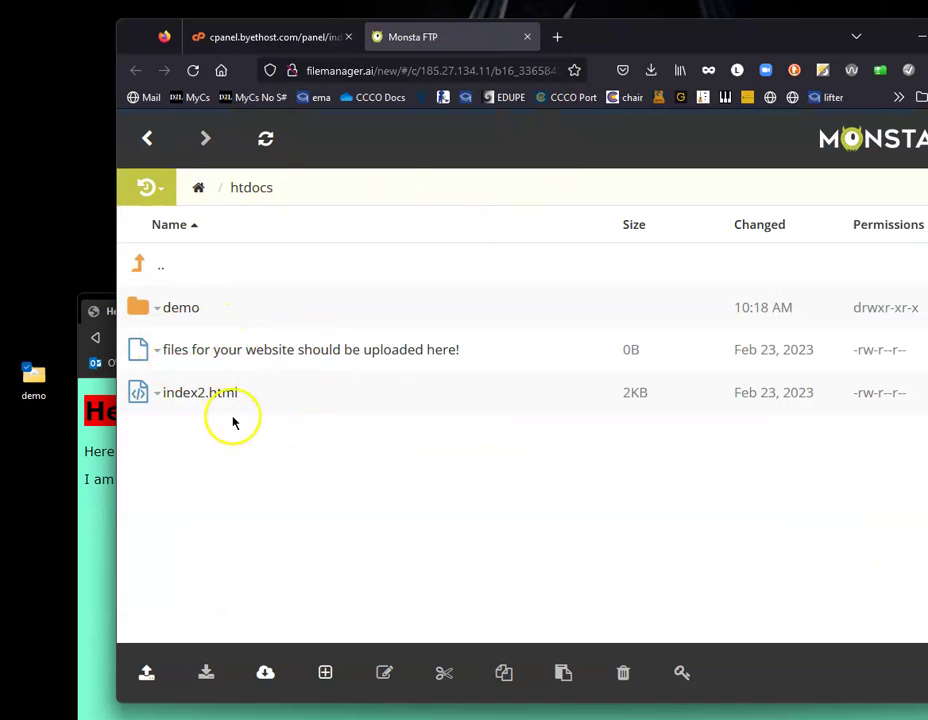
pyautogui.doubleClick(228, 310)
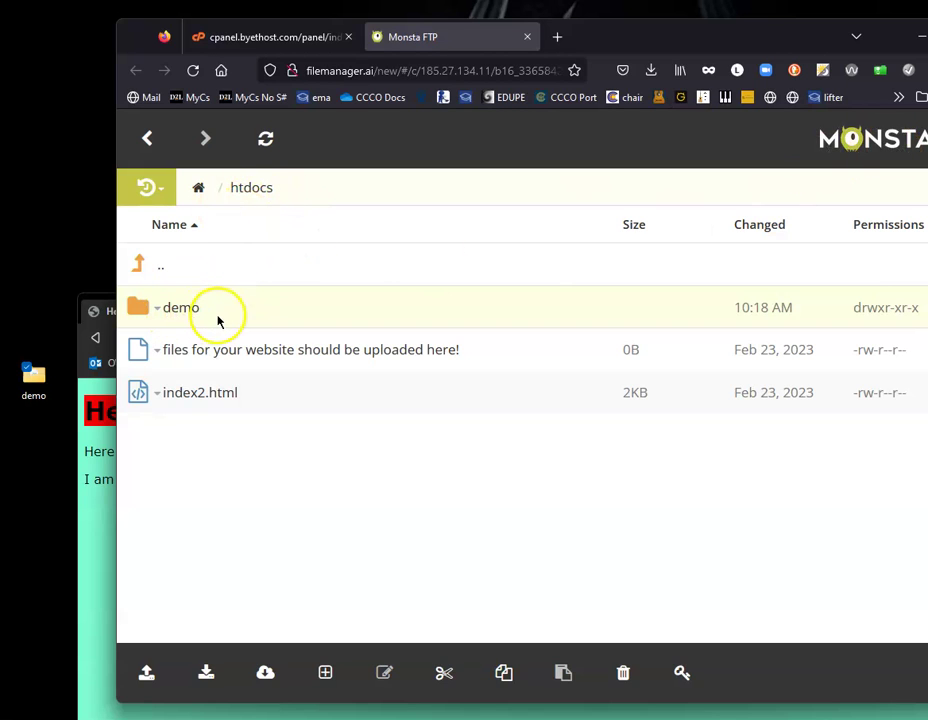
pyautogui.moveTo(677, 44); pyautogui.dragTo(613, 38)
pyautogui.click(193, 193)
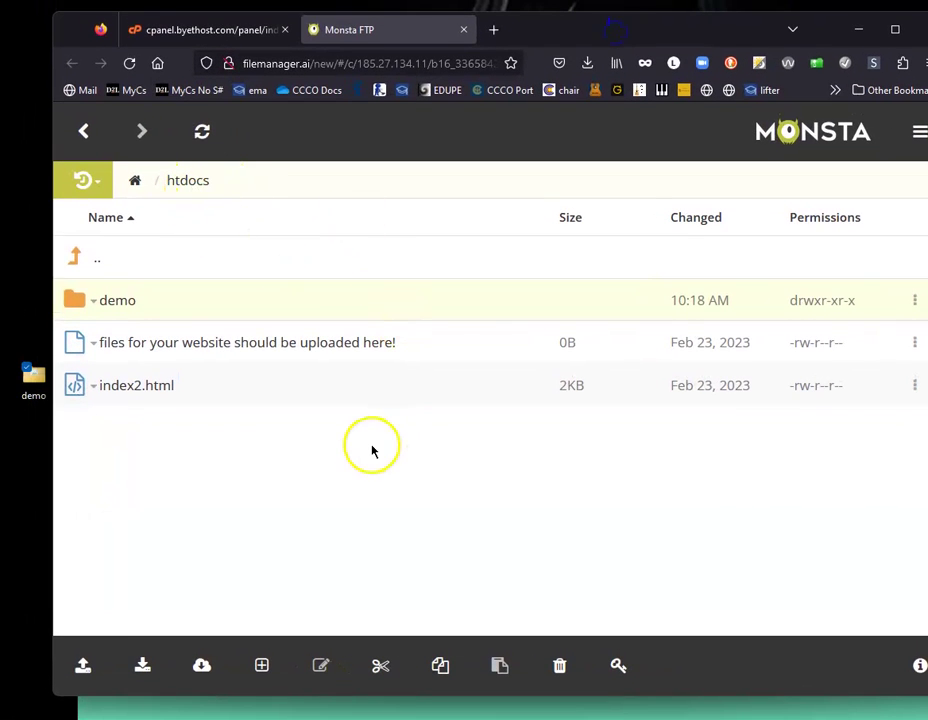